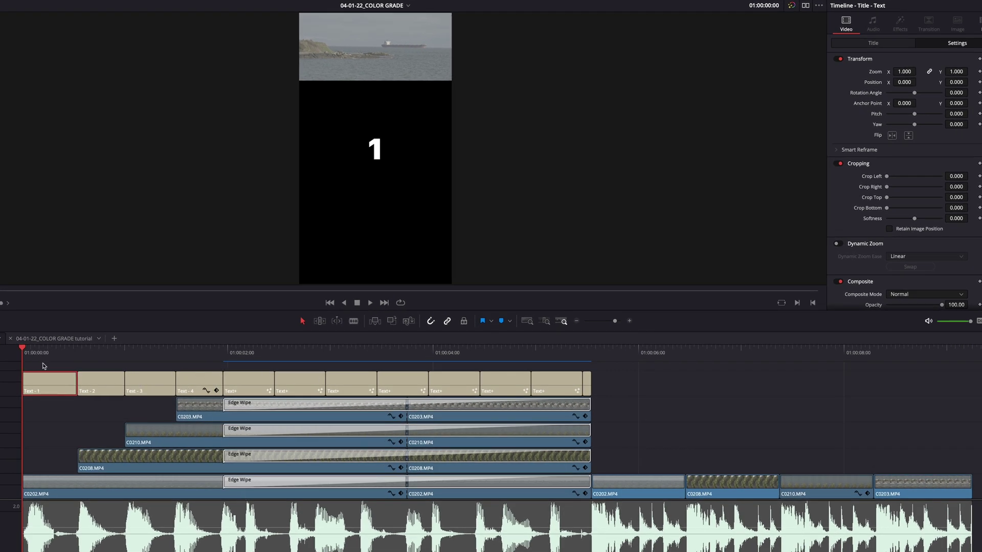
Play the opening and examine the stacked C0202, C0208, C0210 and C0203 clips at each numbered title in the countdown.
key("space")
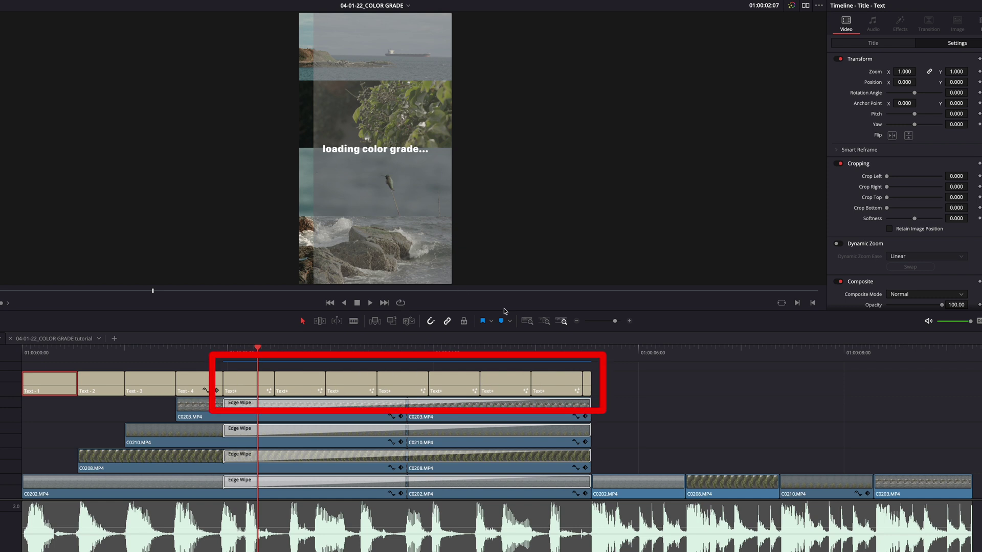
left_click(111, 486)
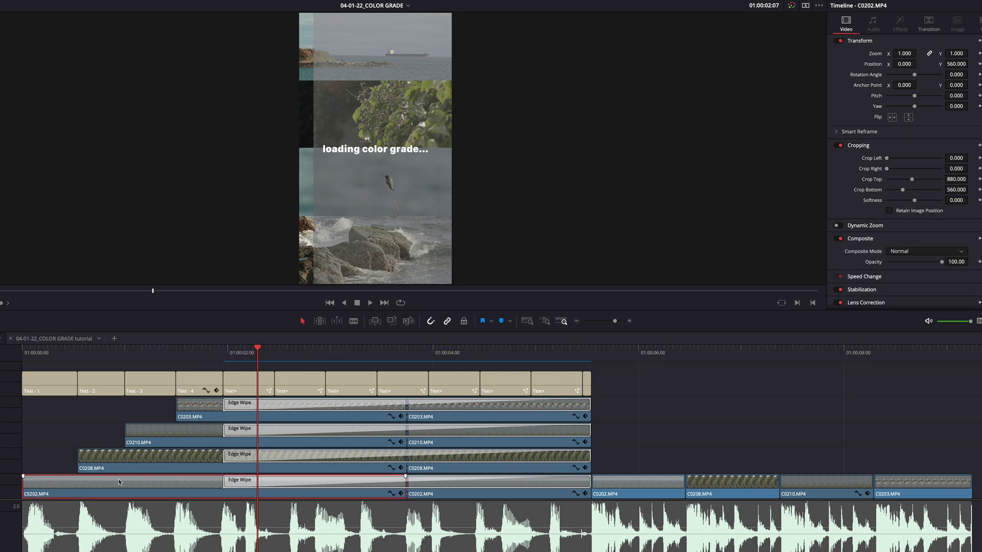
left_click(127, 461)
left_click(160, 435)
left_click(190, 418)
left_click(52, 352)
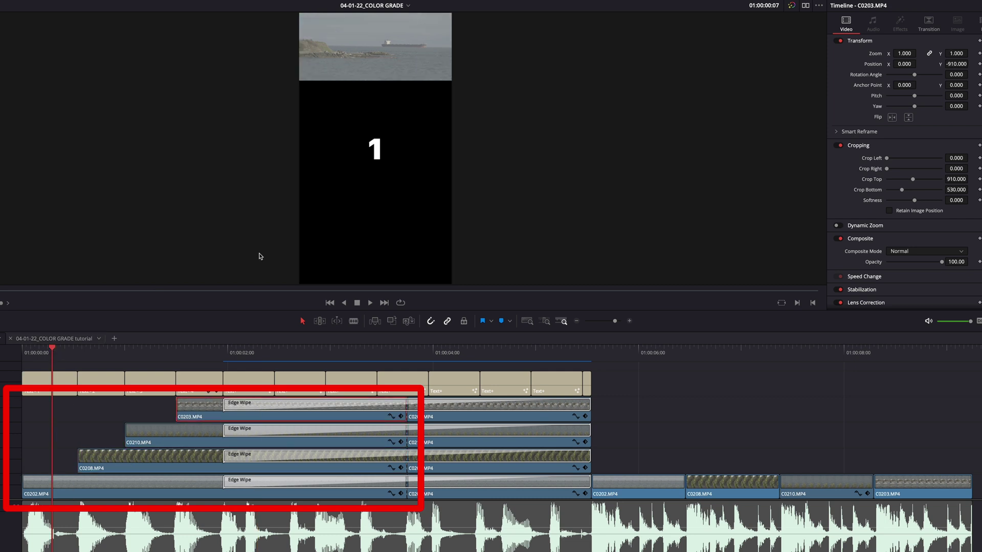
left_click(109, 355)
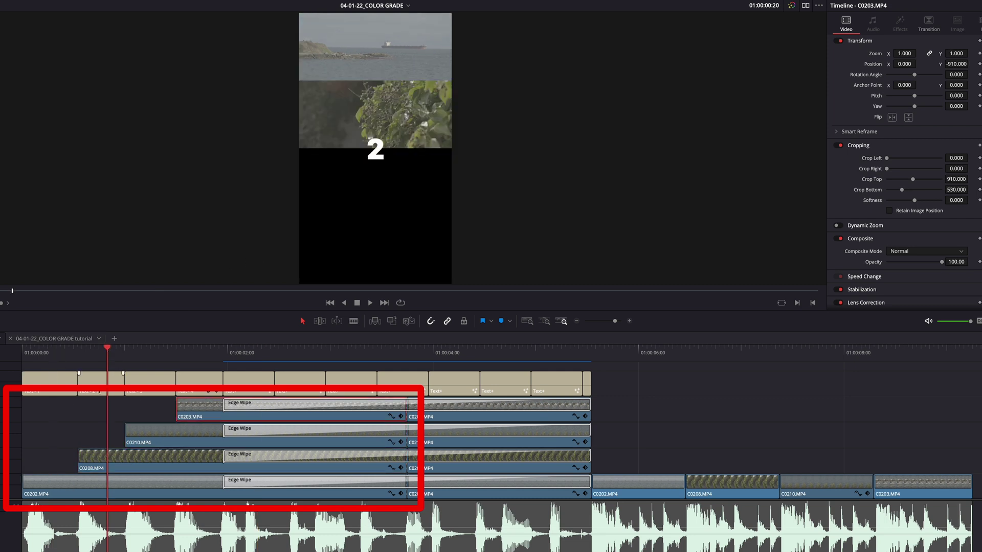
left_click(148, 356)
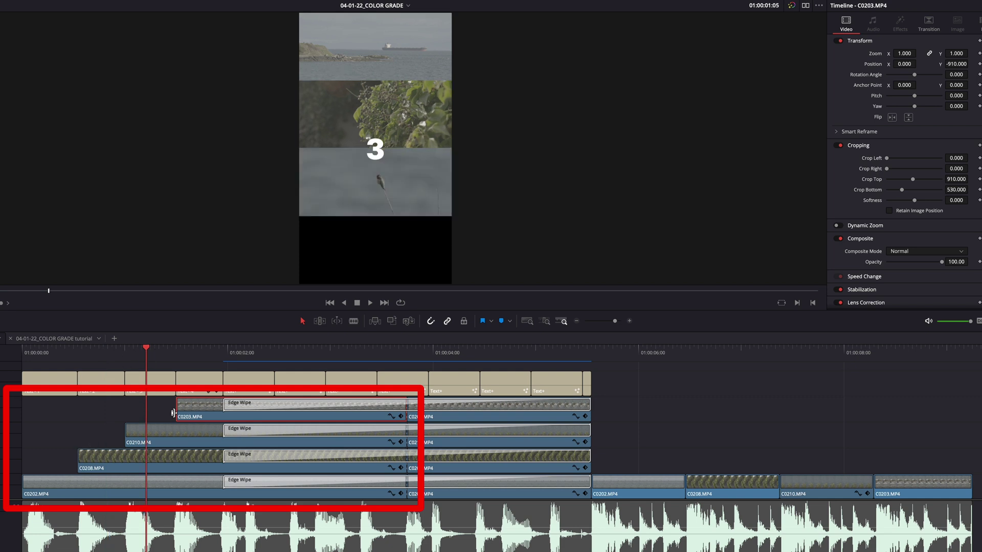
left_click(202, 353)
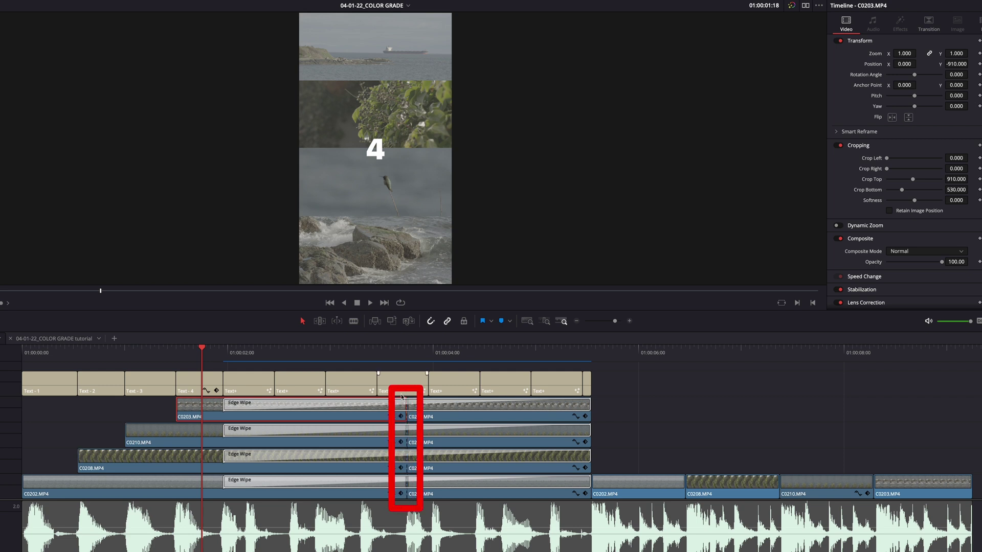
Examine the end of the Edge Wipe section and the four consecutive clips that follow it on the lowest video track.
left_click(467, 352)
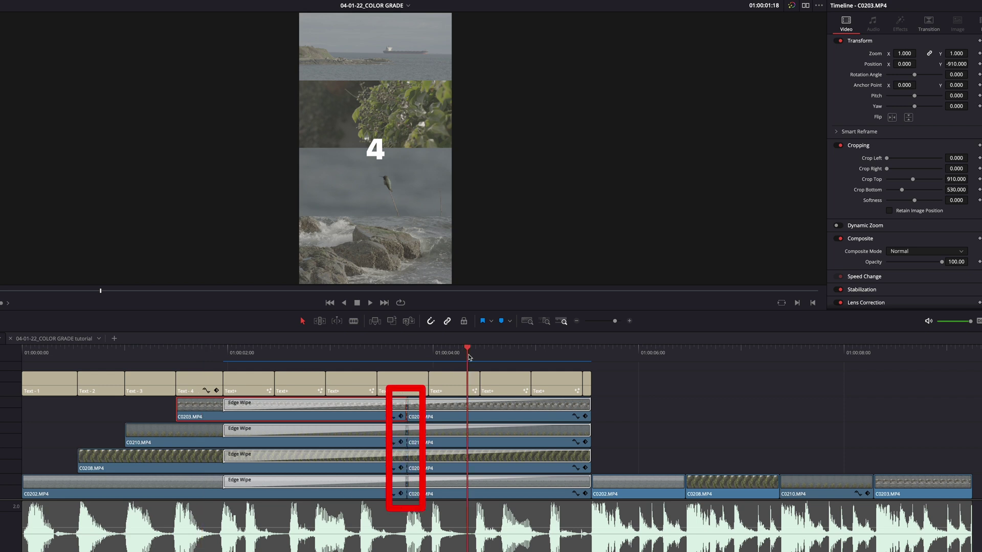
left_click(566, 352)
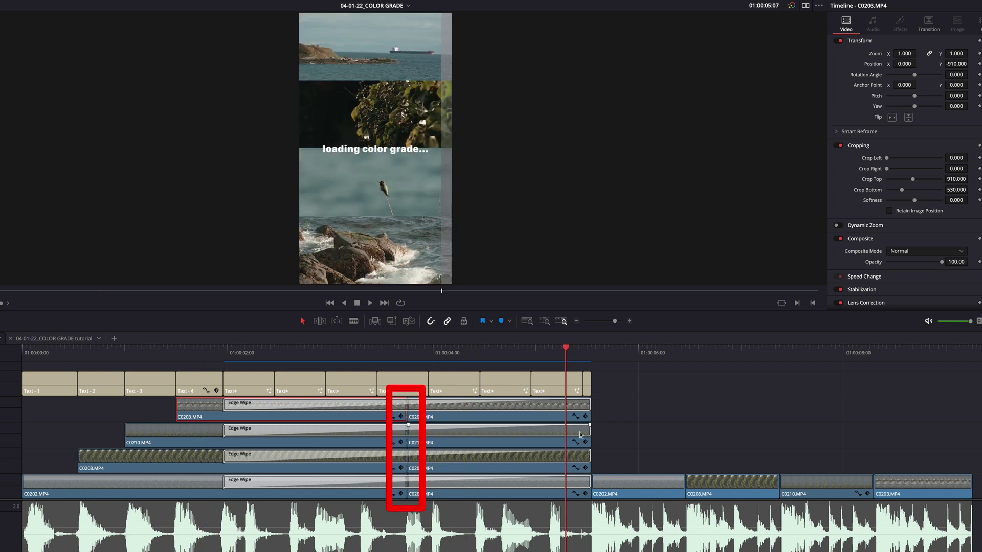
left_click(651, 351)
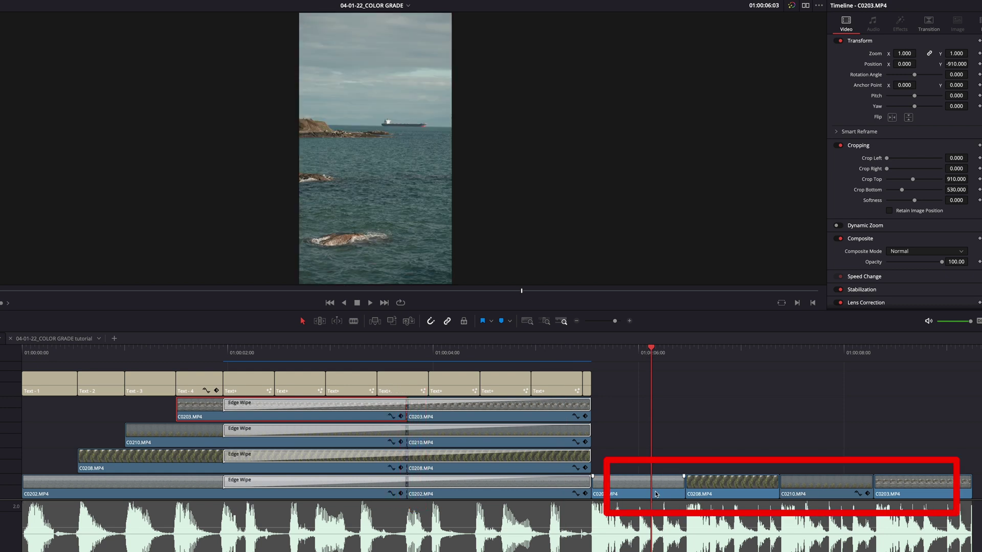
left_click(657, 494)
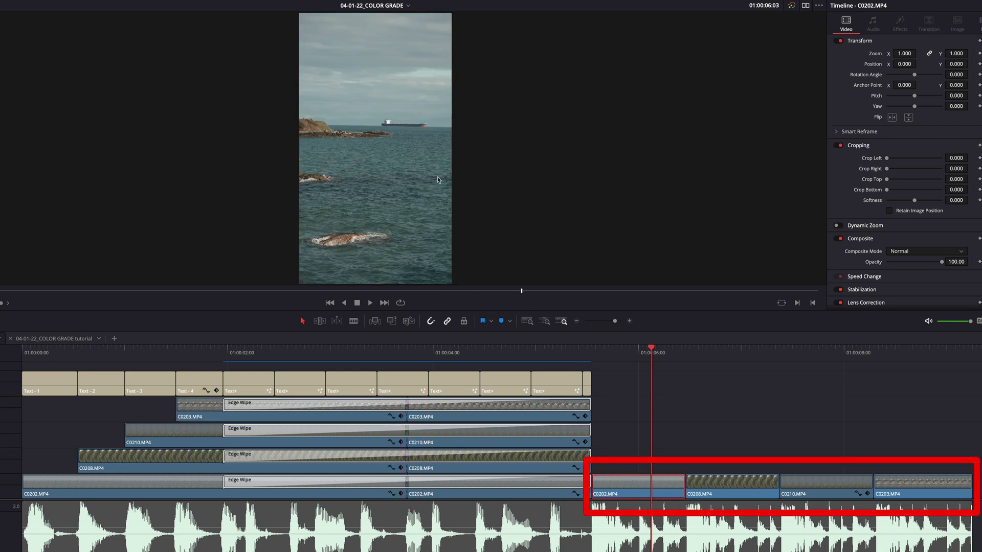
left_click(622, 352)
left_click(726, 351)
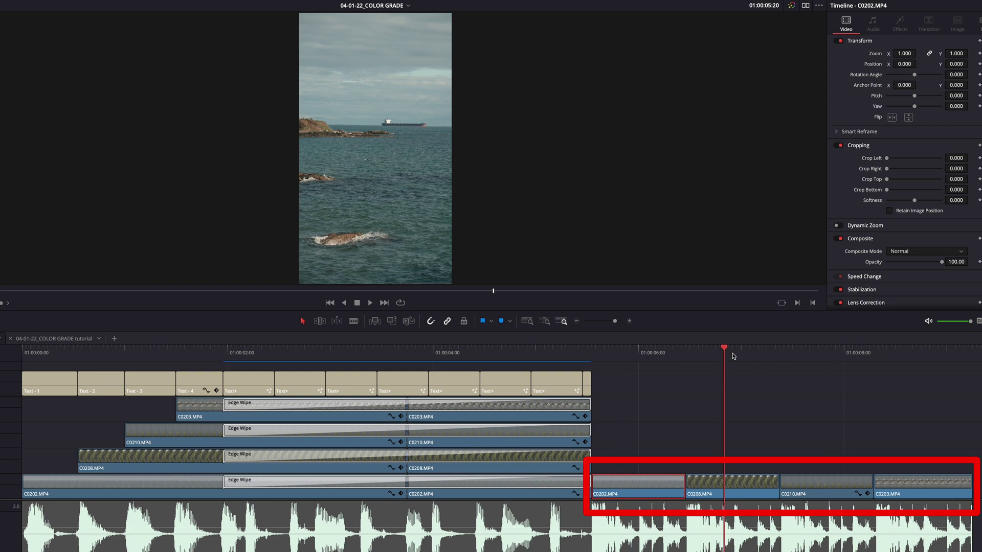
left_click(822, 357)
left_click(926, 357)
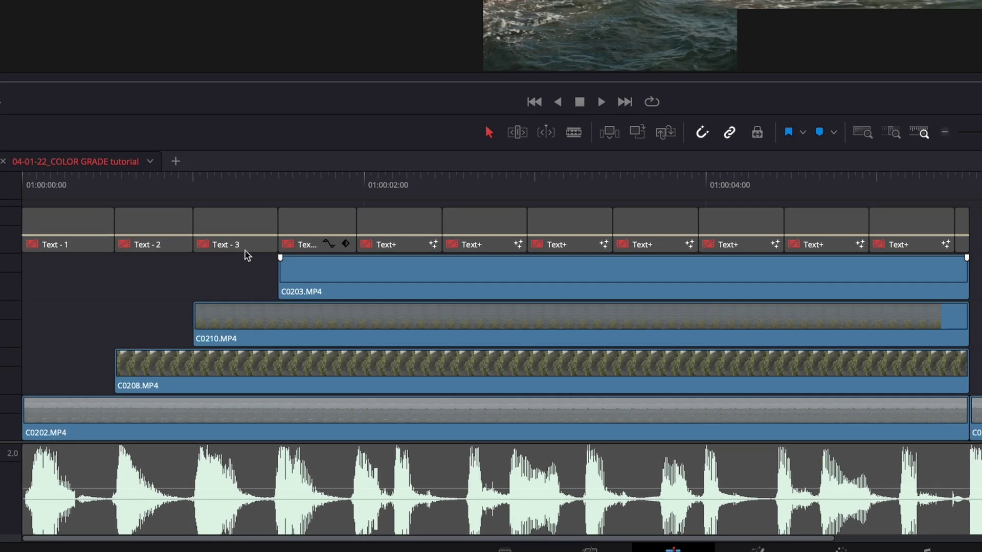
Go to 01:00:00:07 and show the Inspector settings for the first C0202.MP4 clip on Video 1.
left_click(115, 248)
left_click(116, 403)
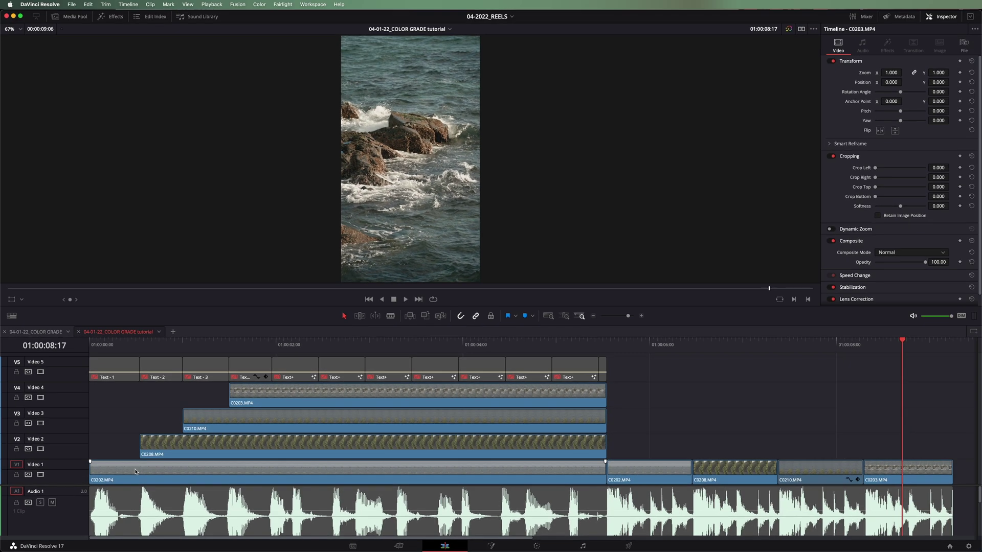
left_click(113, 346)
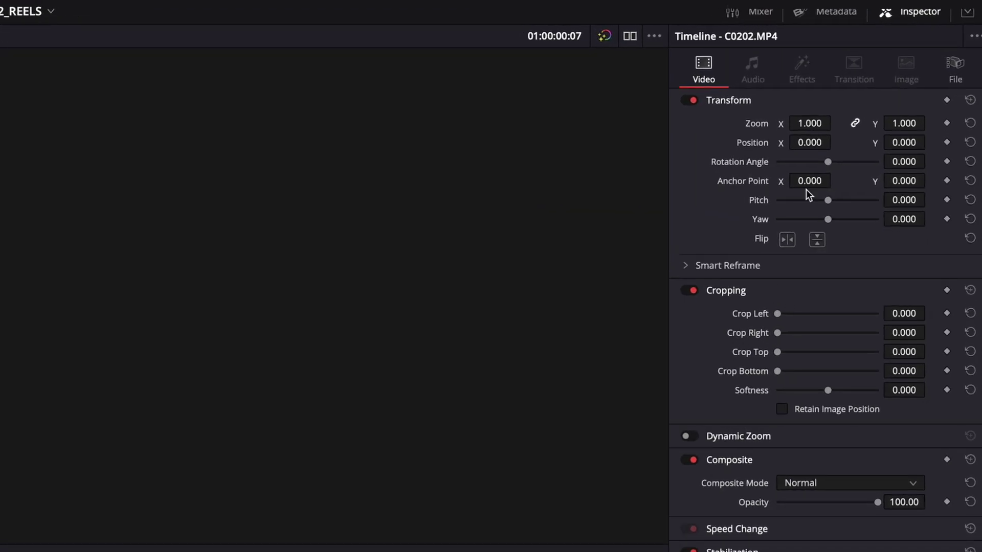
left_click(916, 13)
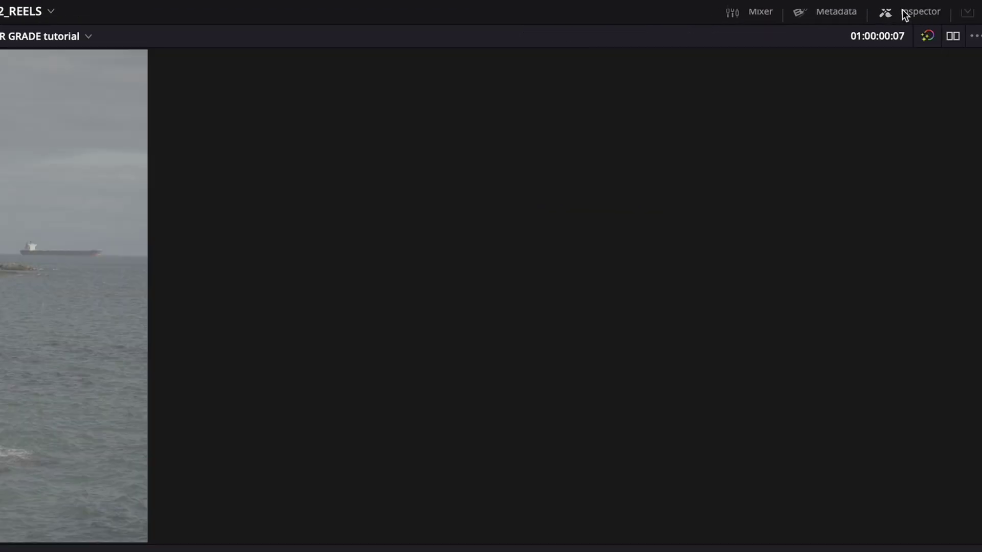
left_click(915, 13)
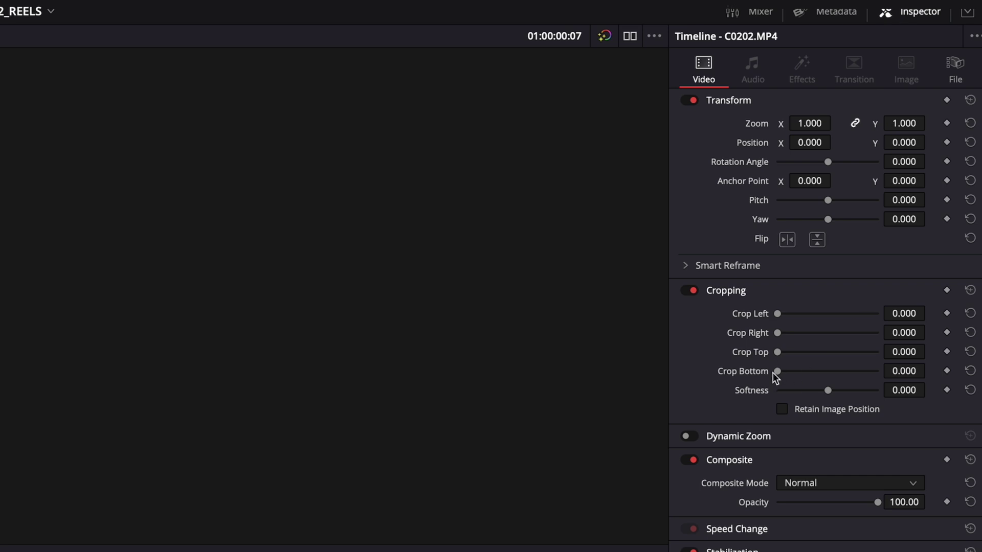
Try cropping C0202.MP4 by 864.7 at its top and 425 at its bottom, and shifting its vertical position.
left_click_drag(775, 372, 798, 372)
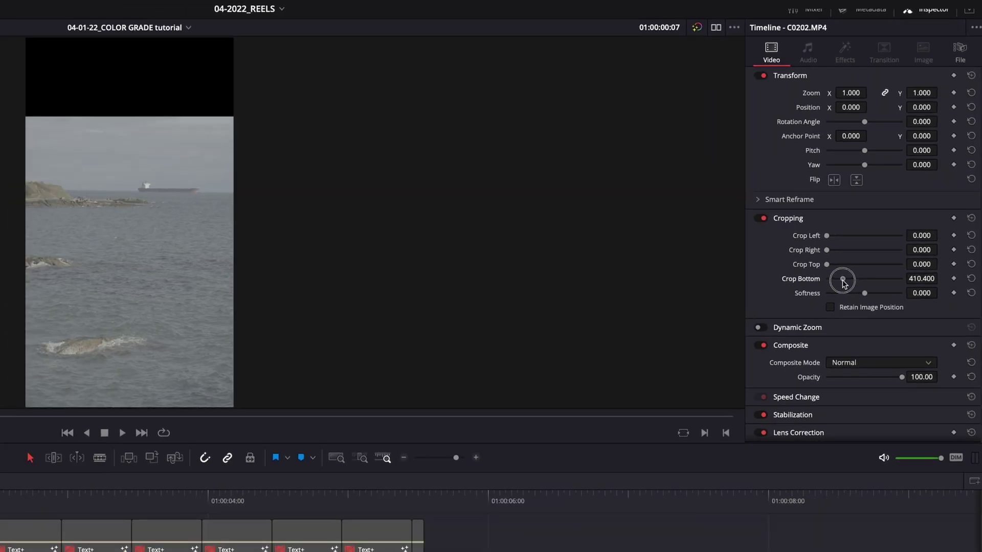
mouse_move(843, 283)
left_mouse_down()
mouse_move(859, 264)
mouse_move(863, 272)
mouse_move(842, 281)
left_mouse_up()
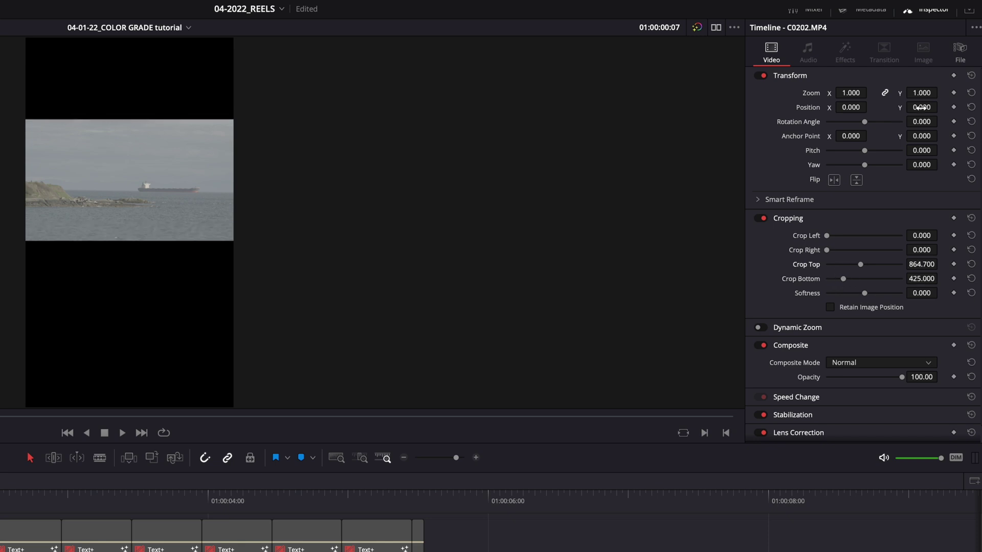
left_click_drag(920, 106, 750, 110)
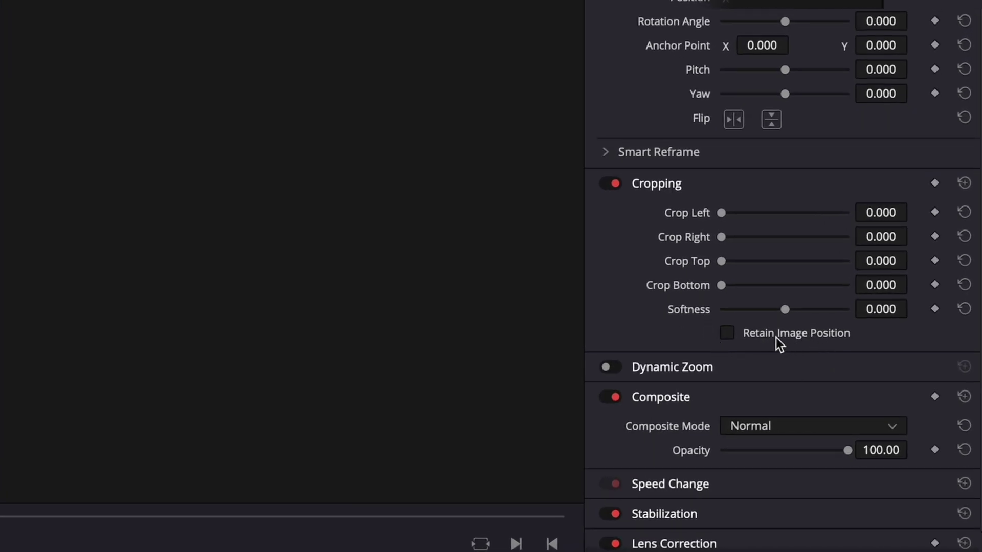
Enable Retain Image Position for C0202.MP4 and test the bottom crop up to 1920, returning it to 0.
left_click(726, 334)
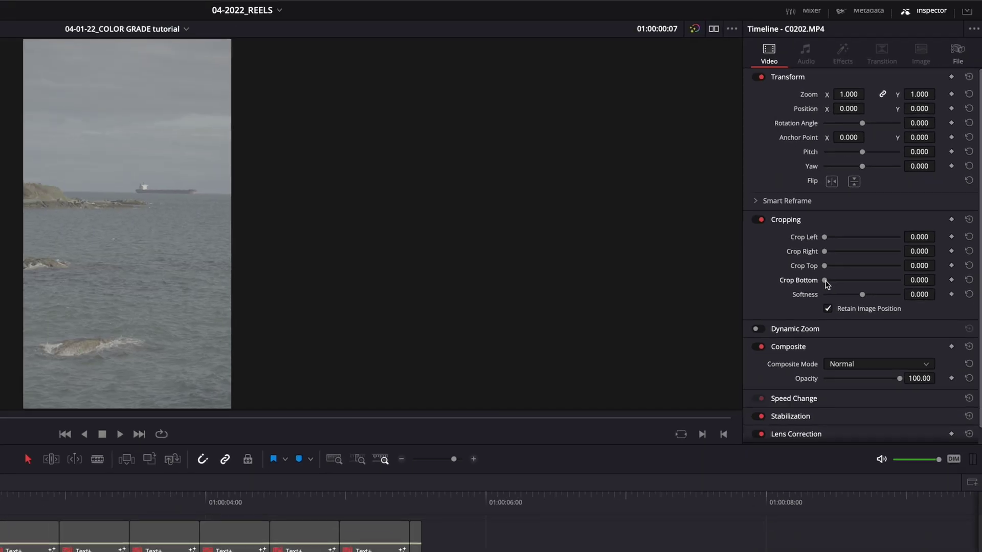
left_click_drag(721, 285, 762, 290)
left_click_drag(849, 285, 916, 280)
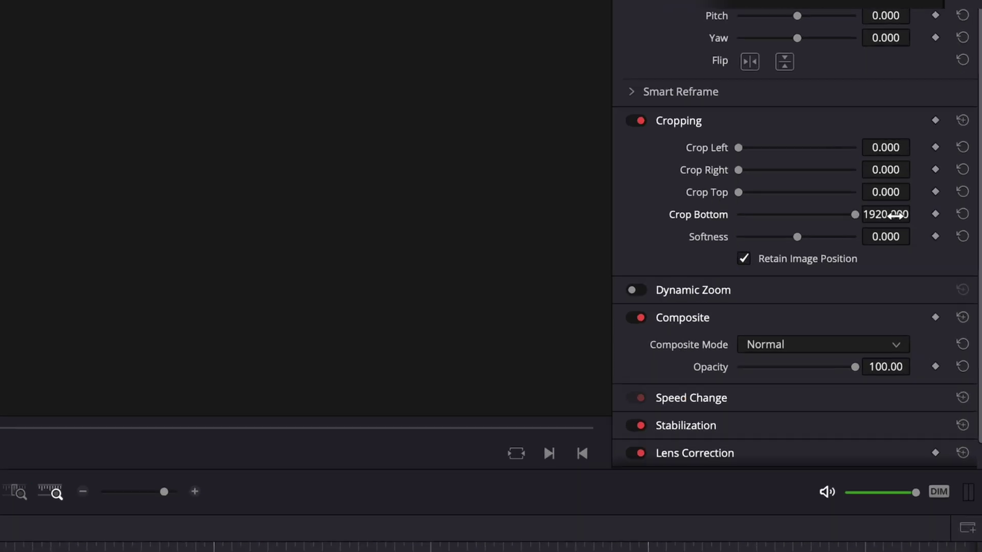
left_click_drag(855, 215, 853, 215)
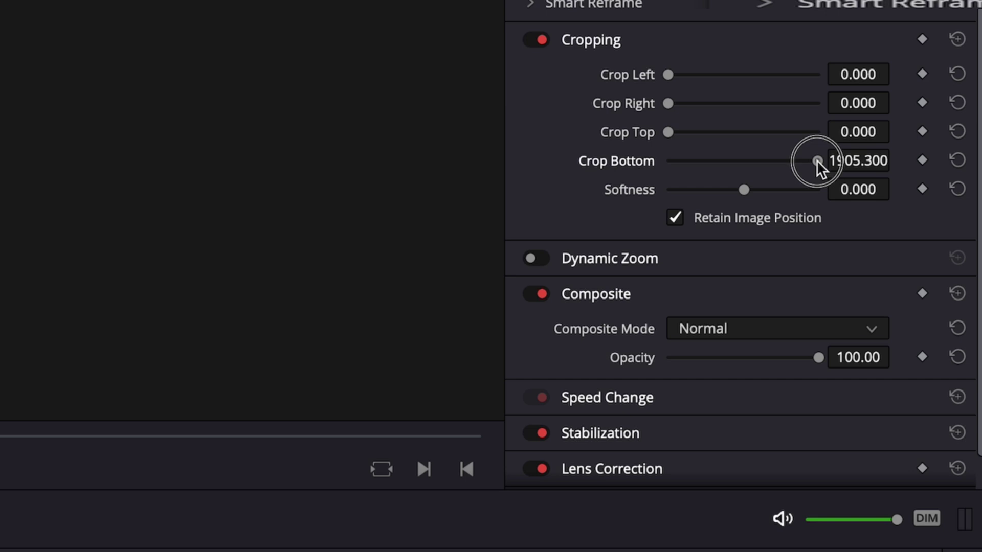
left_click_drag(817, 161, 486, 179)
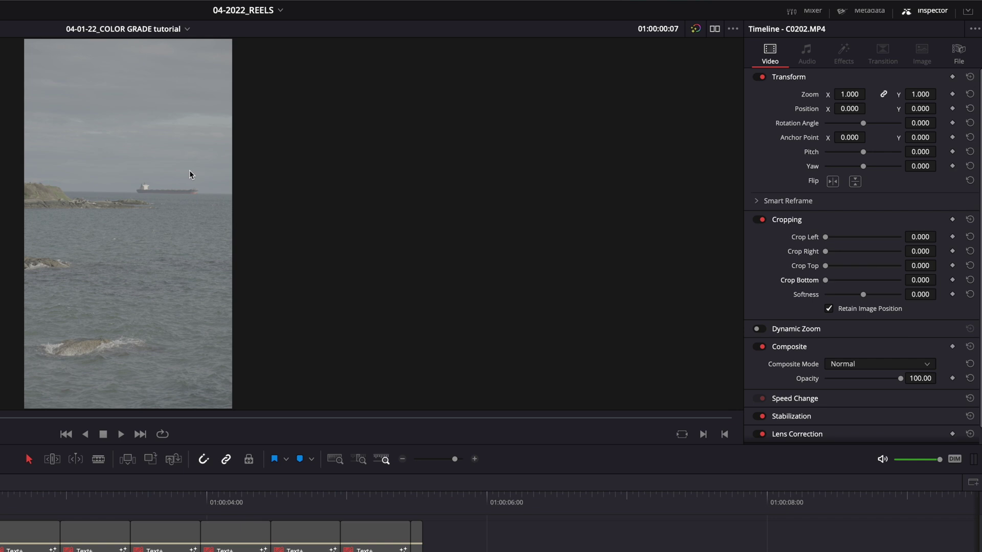
Switch to Calculator and multiply the 1920 frame height by 0.75, returning to the video editor.
key("super+Tab")
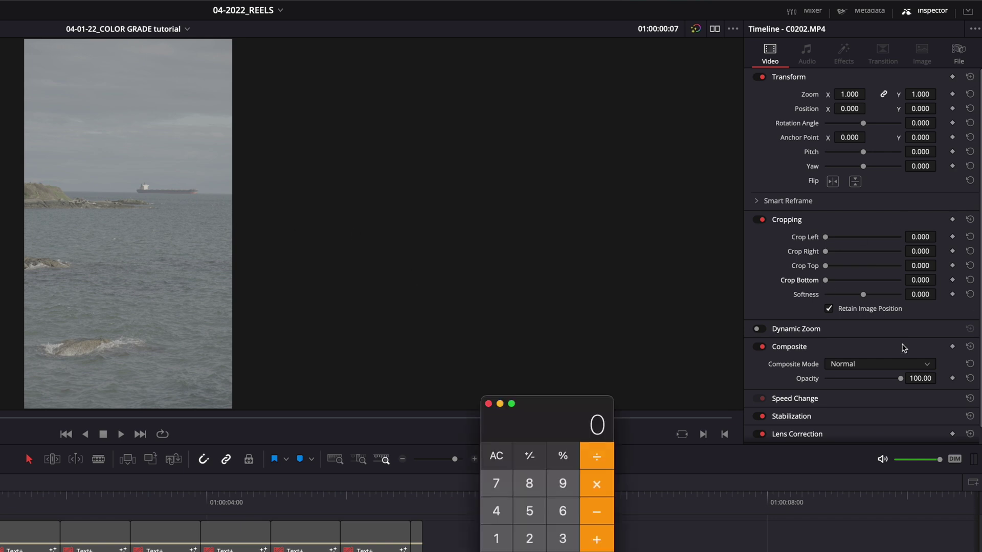
left_click_drag(556, 409, 420, 200)
type("1920")
type("*0.75")
key("Return")
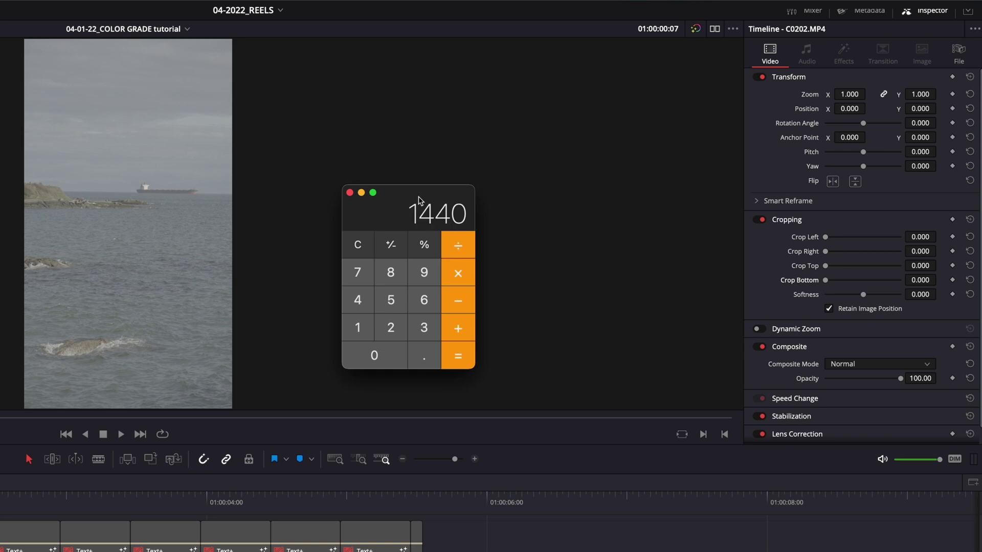
left_click(603, 189)
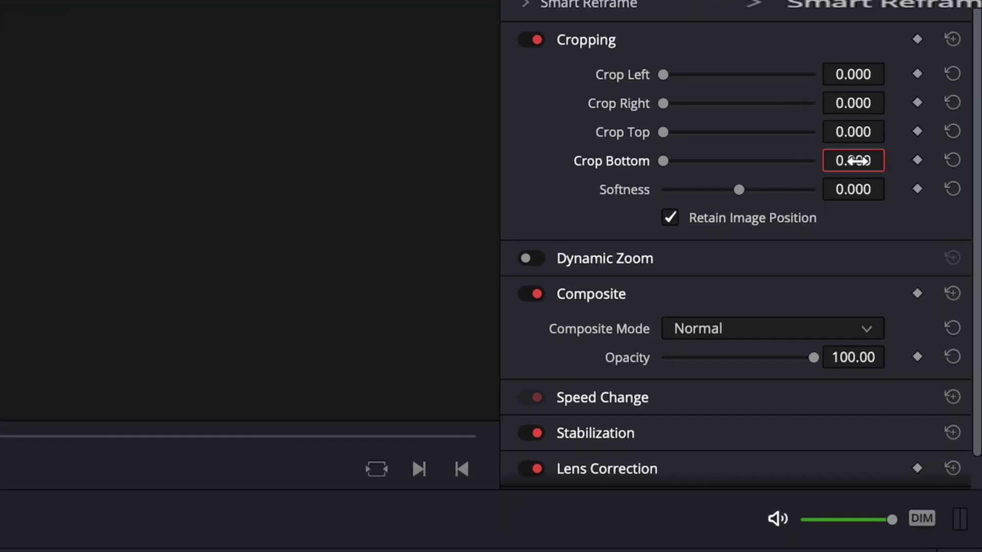
Set the bottom crop of C0202.MP4 to 1440.
left_click(854, 161)
type("1440")
key("Return")
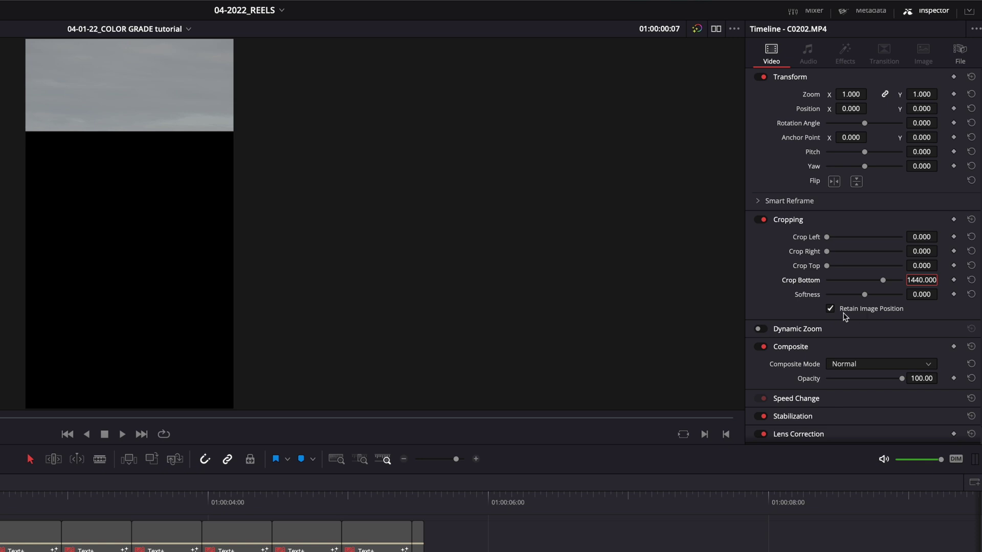
Reframe C0202.MP4 inside its crop by setting Position Y to 540, comparing the framing without Retain Image Position along the way.
left_click_drag(914, 112, 516, 412)
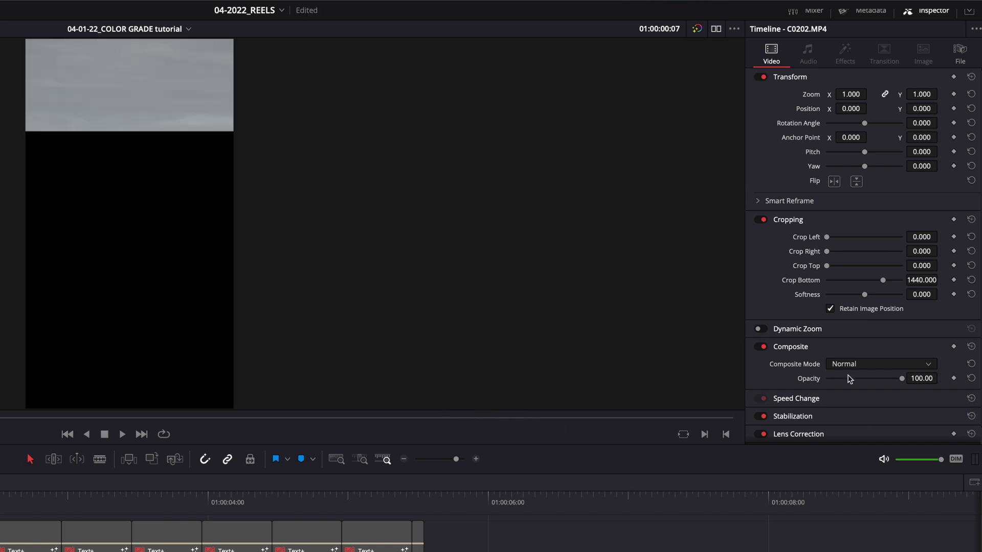
left_click(829, 308)
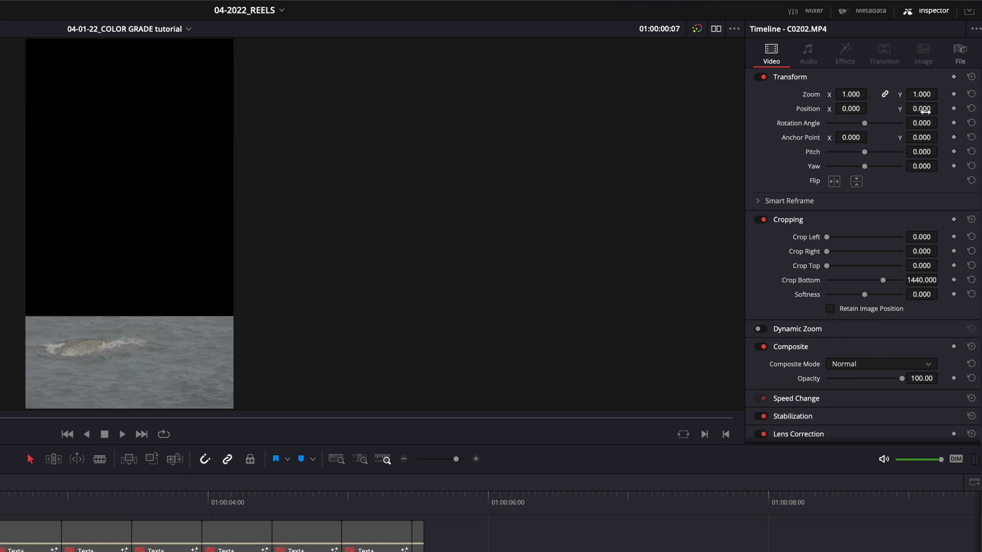
left_click_drag(920, 109, 536, 453)
left_click_drag(535, 452, 530, 452)
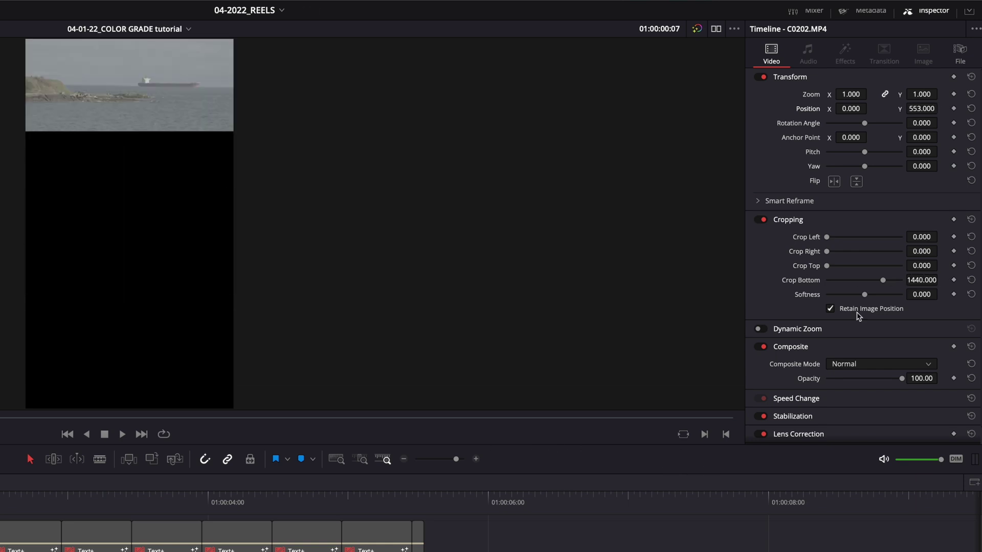
left_click_drag(920, 109, 913, 110)
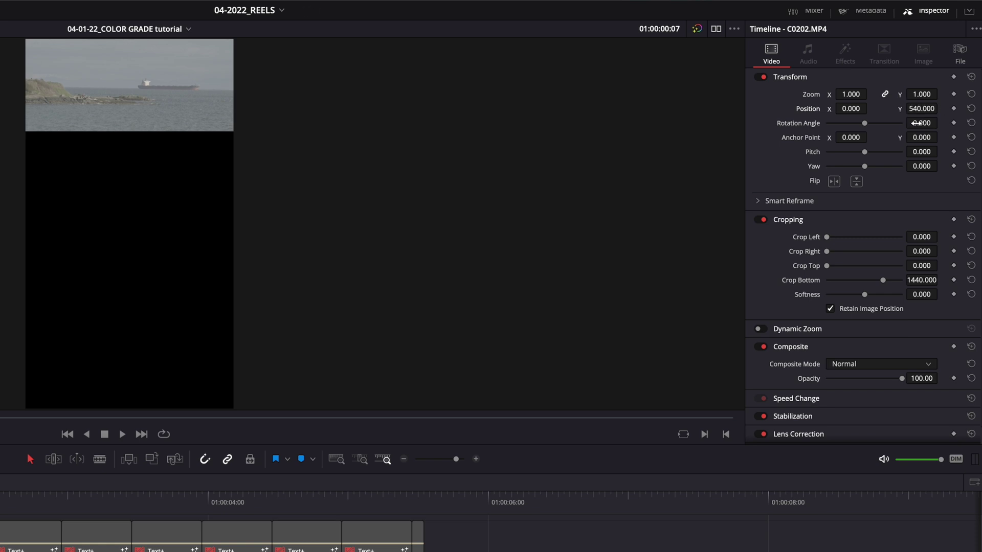
left_click_drag(917, 123, 920, 123)
left_click_drag(850, 94, 853, 94)
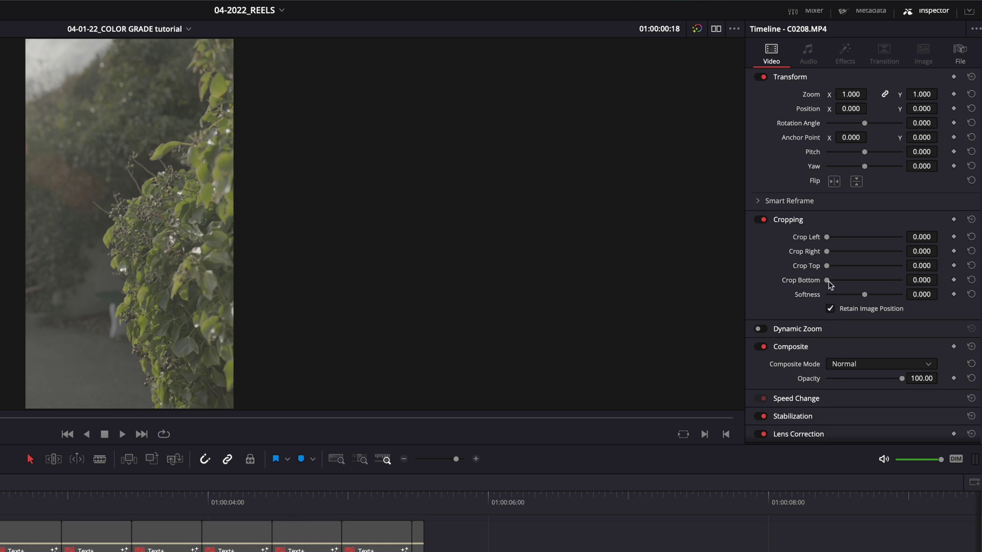
Divide the 1920 frame height by 2 in Calculator.
type("1920")
left_click(456, 253)
type("2")
key("Return")
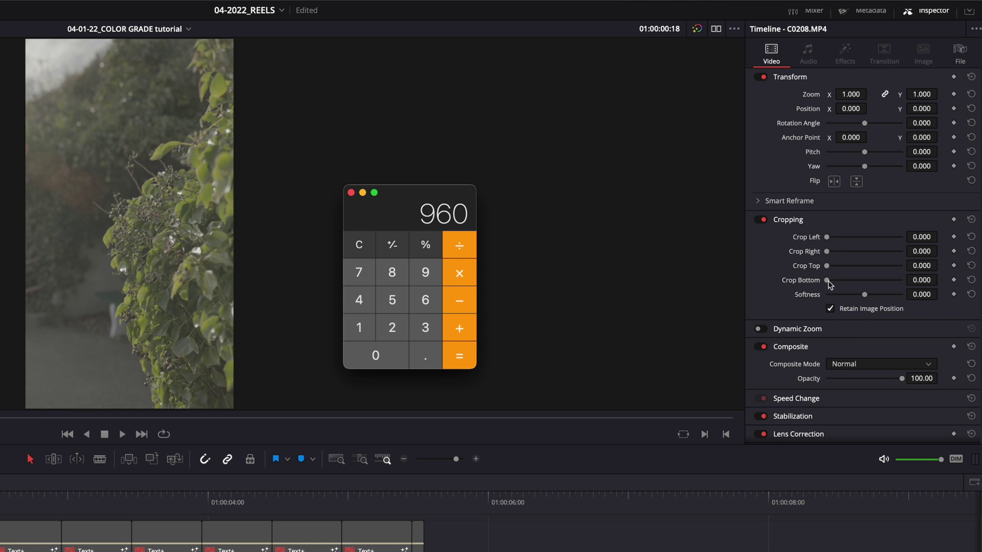
Set the bottom crop of C0208.MP4 to 960.
left_click_drag(828, 282, 866, 280)
left_click(911, 279)
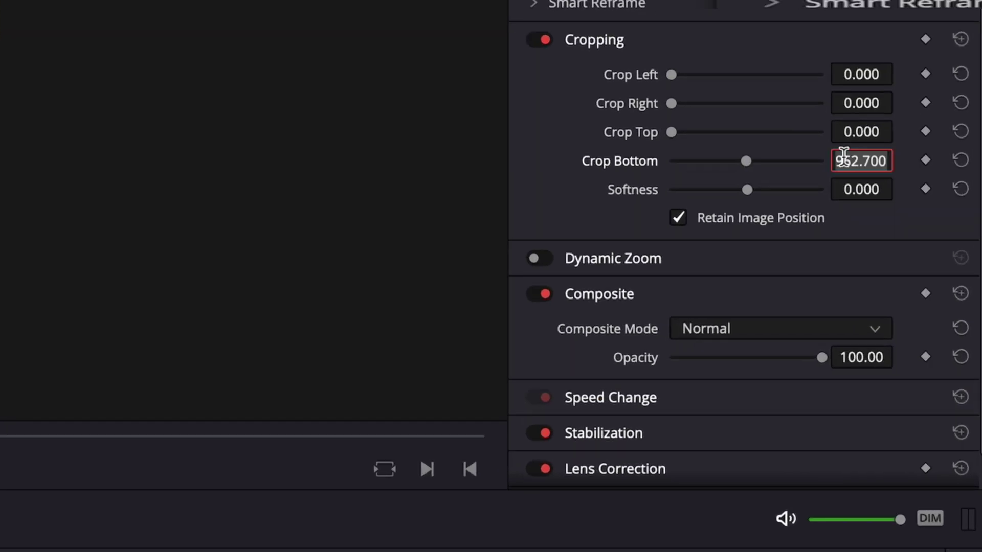
type("960")
key("Return")
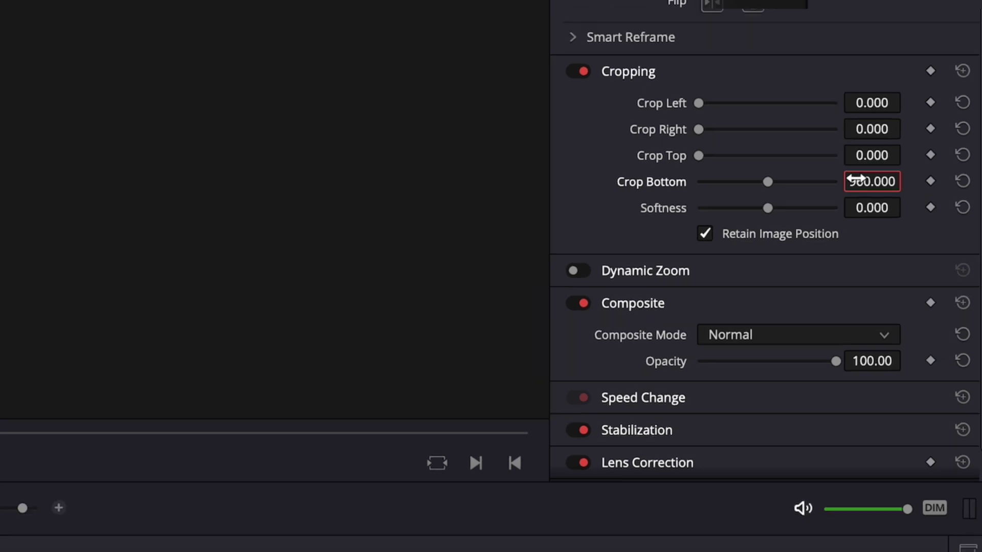
Multiply the 1920 frame height by 0.25 in Calculator.
left_click(357, 247)
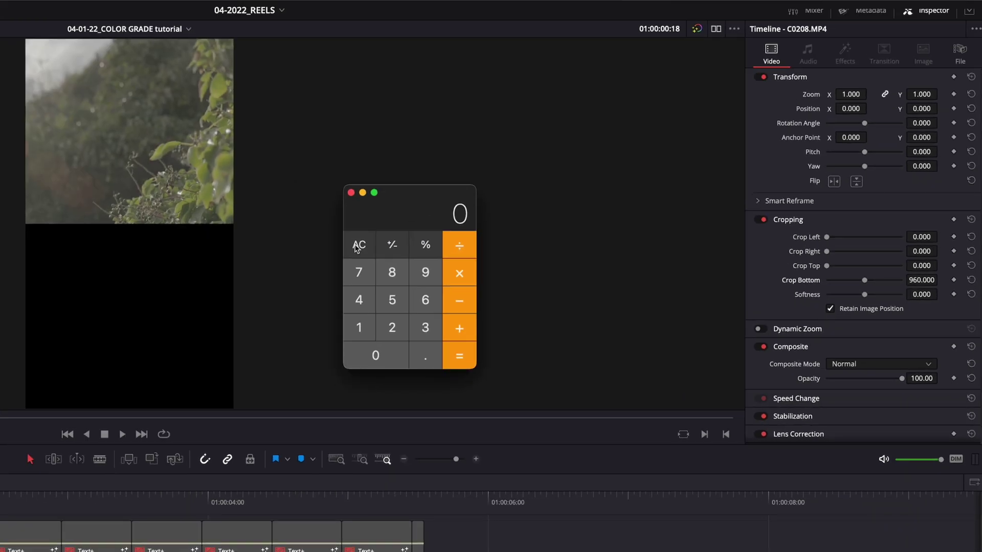
type("192")
type("0*0.25")
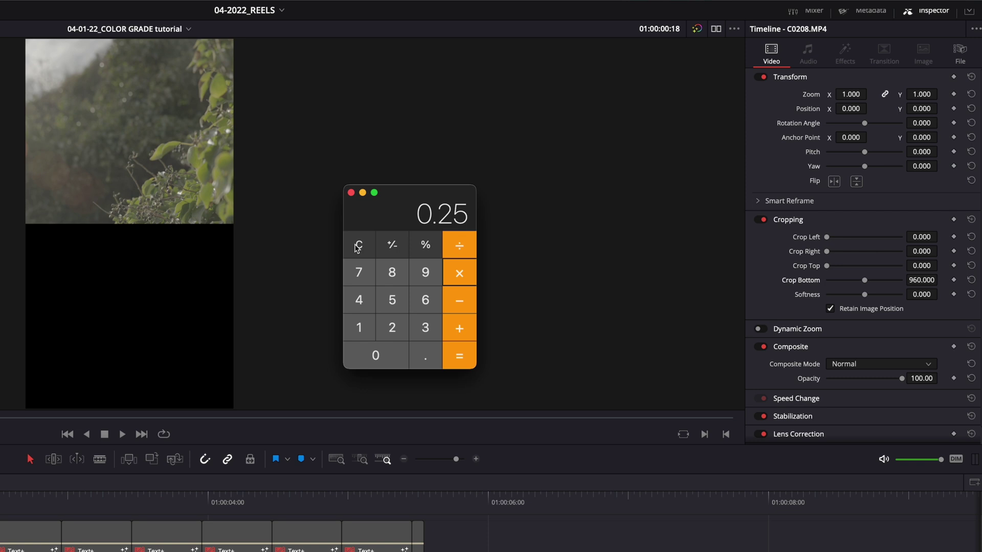
key("Return")
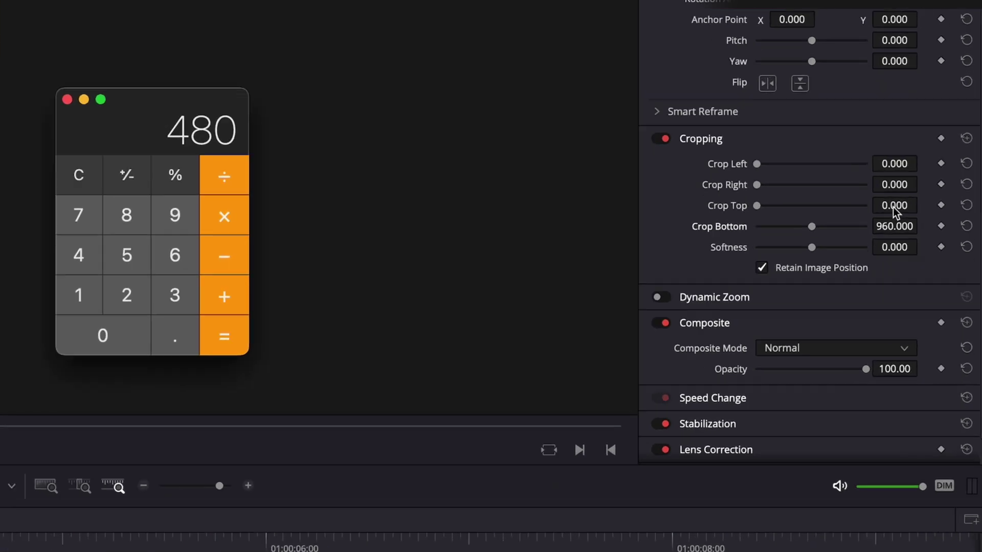
Set the top crop of C0208.MP4 to 480 and reframe the leaves by setting Position Y to 282.
left_click(921, 265)
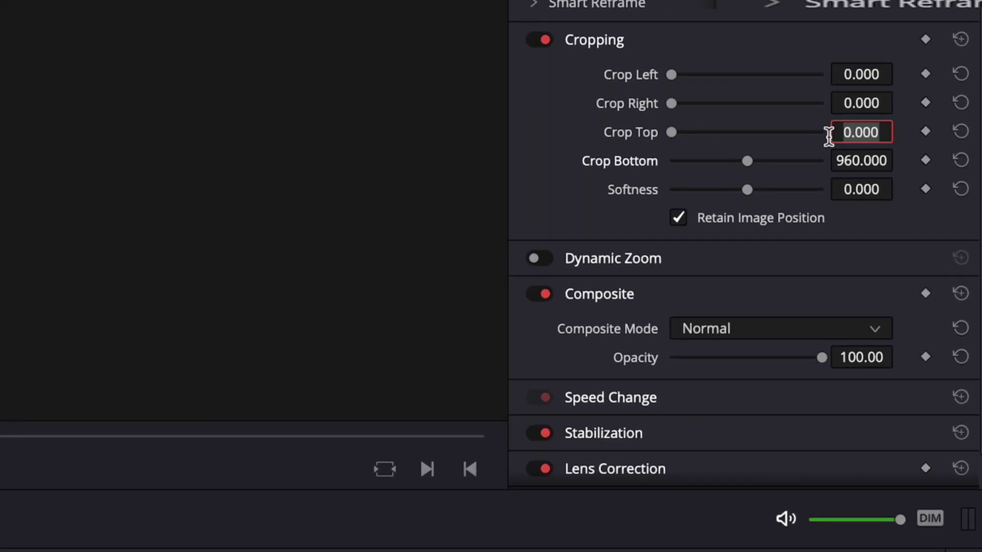
type("480")
key("Return")
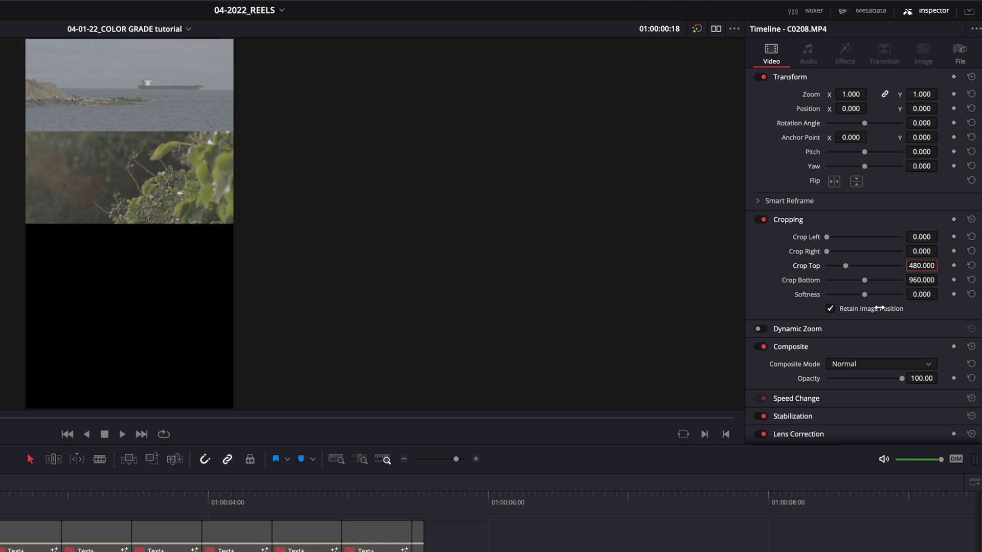
left_click_drag(917, 108, 342, 404)
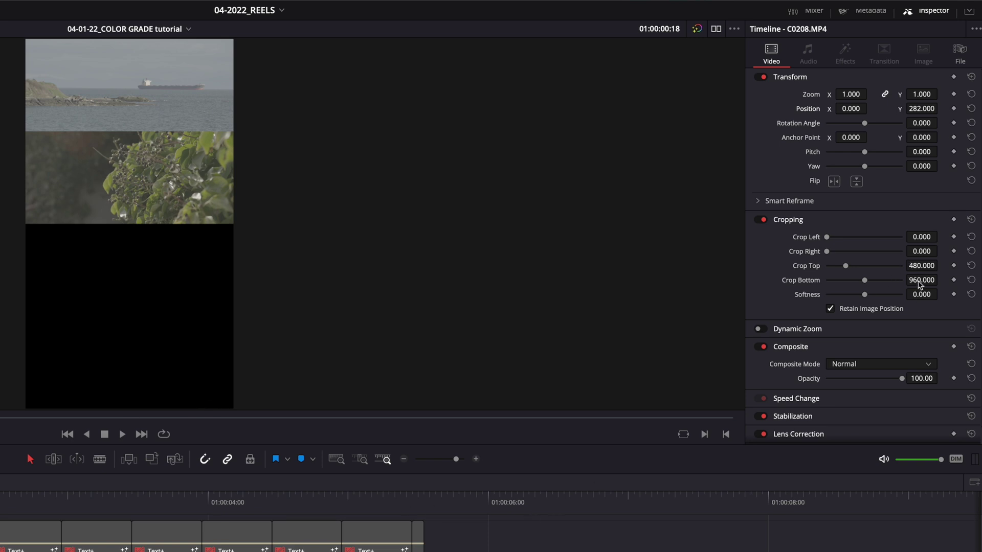
Crop C0210.MP4 by 960 at the top and 480 at the bottom, with Retain Image Position enabled.
left_click(2, 549)
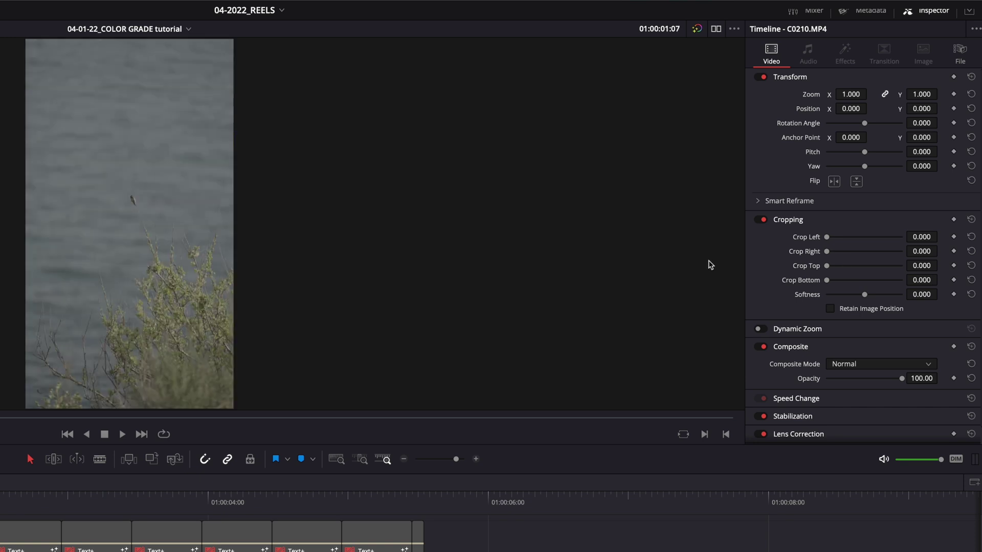
double_click(925, 267)
type("960")
key("Return")
key("Tab")
type("480")
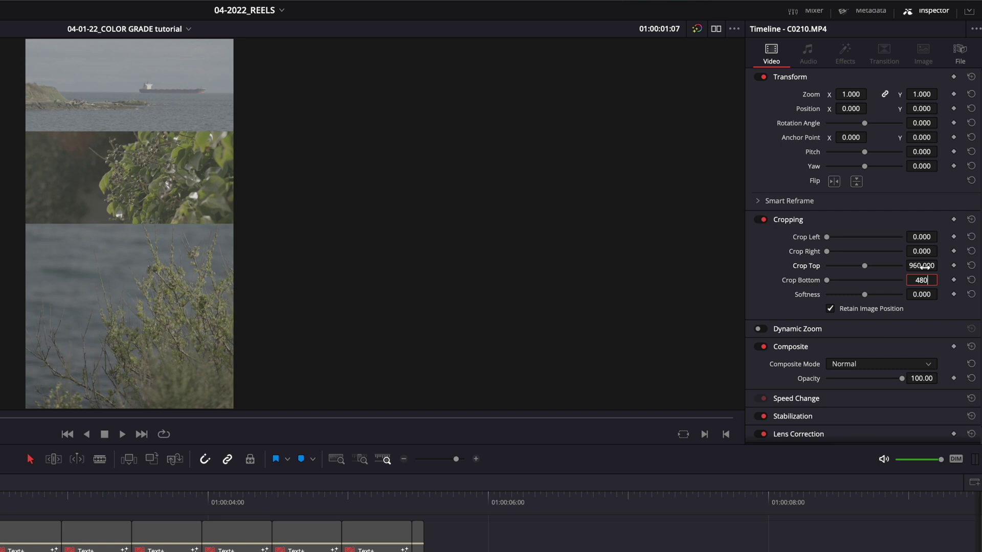
key("Return")
Zoom C0210.MP4 to 2 and shift it vertically so the bird sits inside its cropped strip.
left_click_drag(921, 109, 712, 143)
left_click(850, 94)
type("2")
key("Return")
left_click_drag(925, 105, 871, 113)
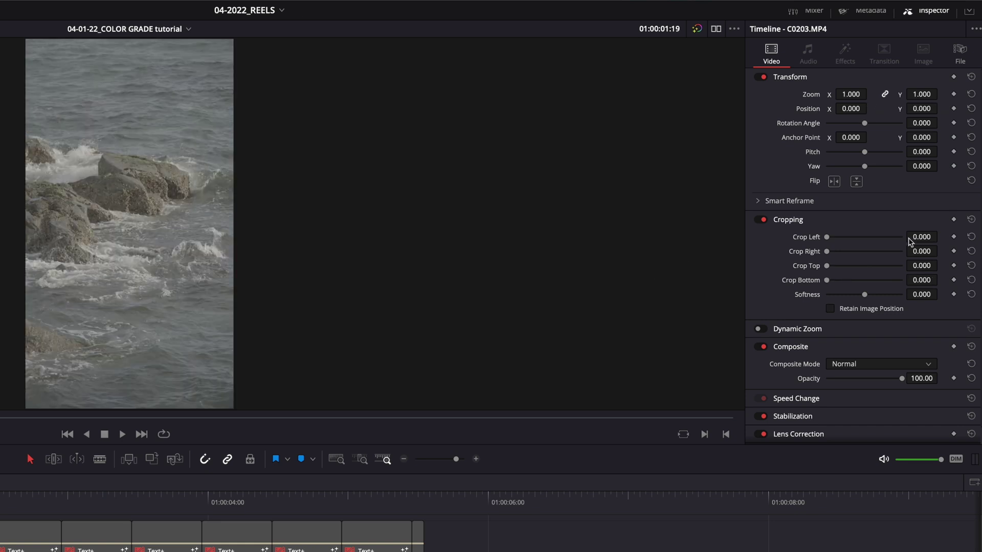
Crop the top of C0203.MP4 by 1440 with Retain Image Position enabled, and set its Position Y to -941.
type("1440")
left_click(850, 309)
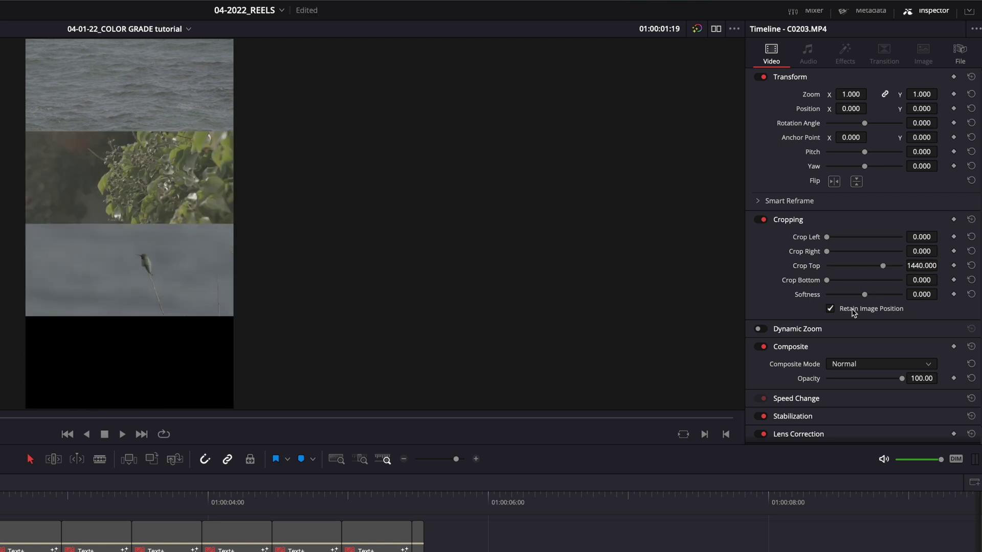
left_click_drag(921, 109, 379, 118)
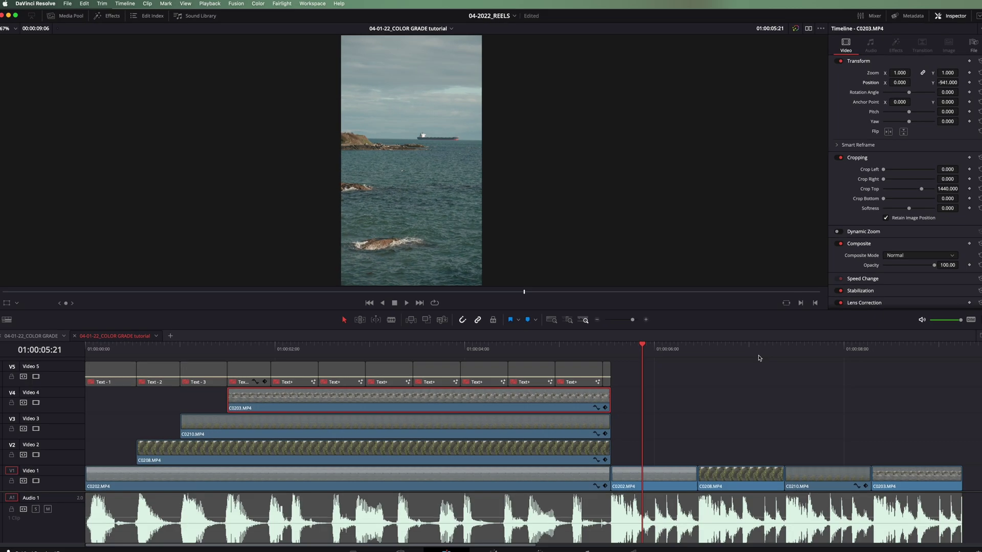
Preview the full-frame graded C0208, C0210 and C0203 clips at the end of the timeline.
left_click(719, 348)
left_click(806, 350)
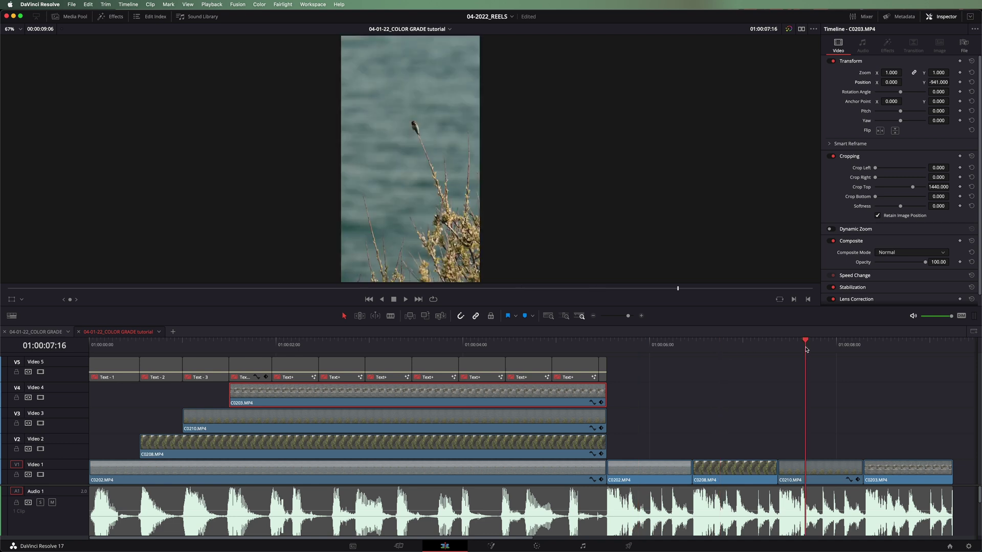
left_click(894, 348)
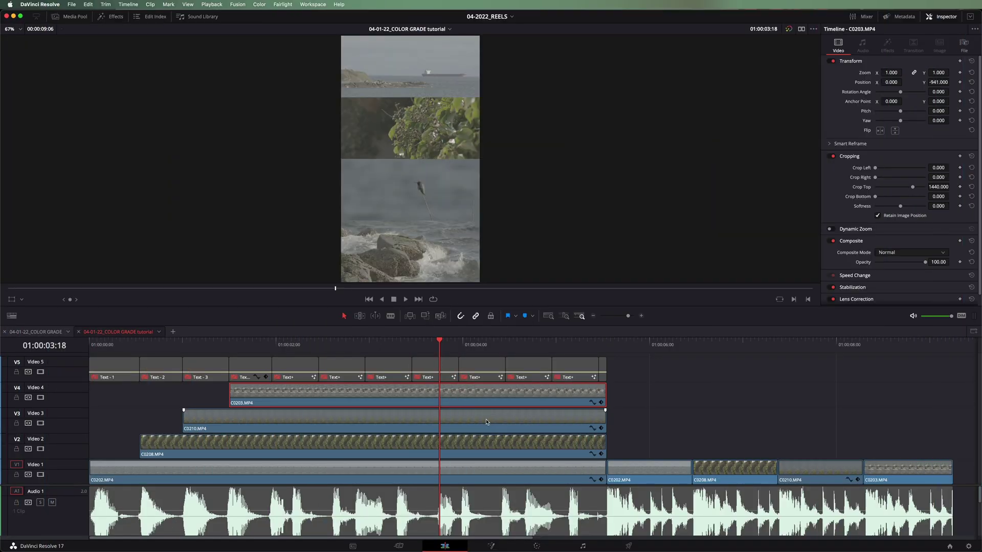
Split the four stacked clips C0202, C0208, C0210 and C0203 at 01:00:03:18, and select the second part of C0203.MP4.
left_click(486, 422, "super")
left_click(485, 446, "super")
left_click(485, 471, "super")
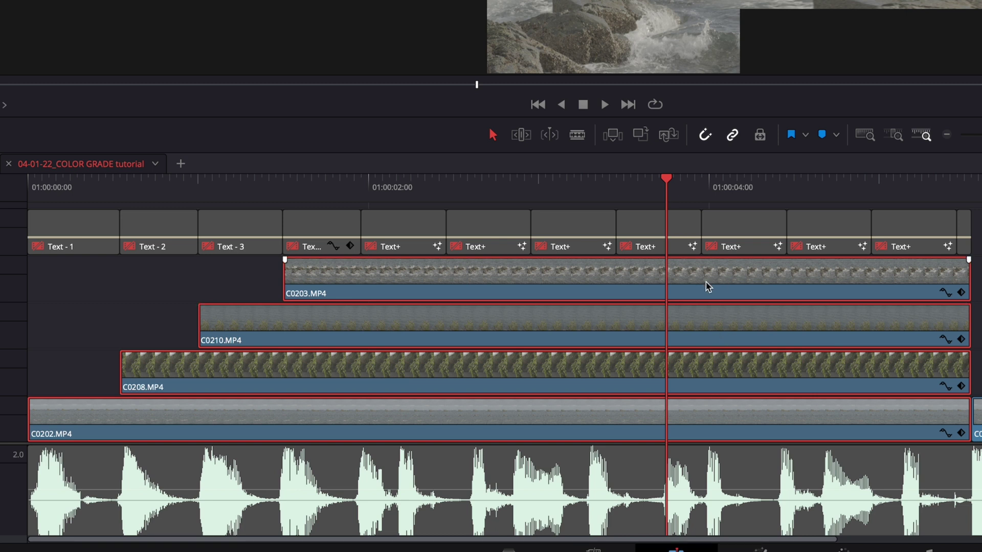
key("ctrl+b")
left_click(736, 286)
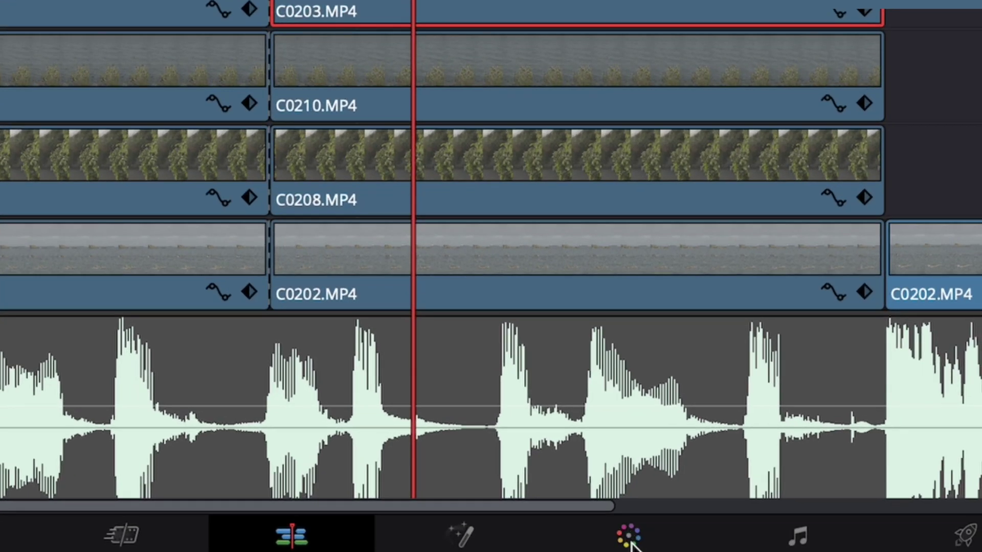
Switch to the Color page and examine the grades on full-frame clips 09 to 12.
left_click(632, 544)
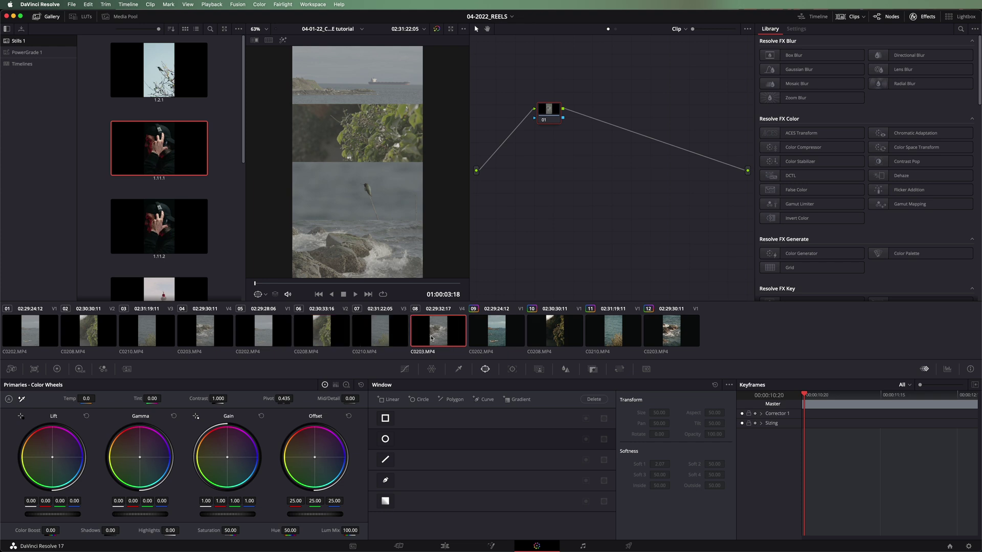
left_click(496, 338)
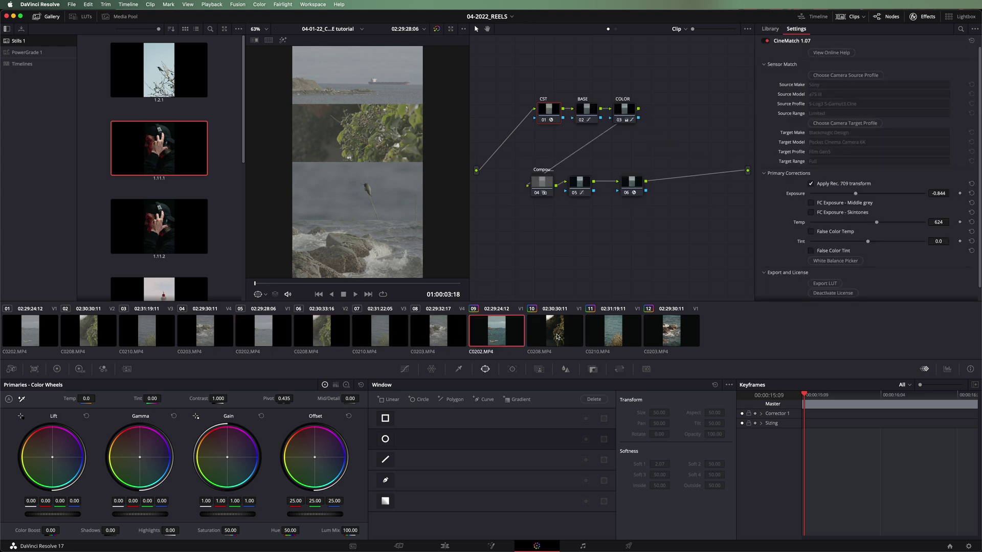
left_click(555, 333)
left_click(613, 333)
left_click(668, 336)
left_click(507, 334)
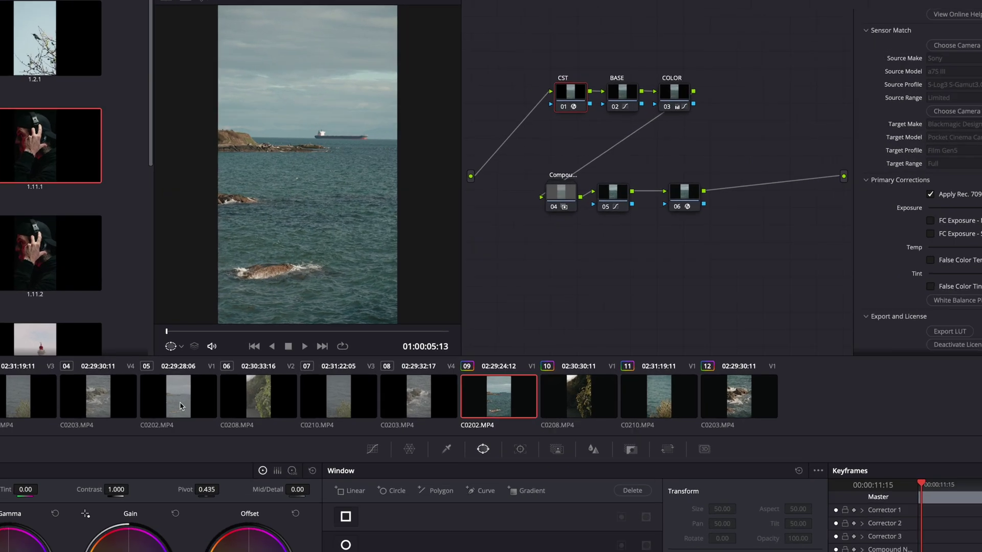
Apply the grade of clip 09 to the split C0202.MP4 segment, clip 05.
left_click(265, 338)
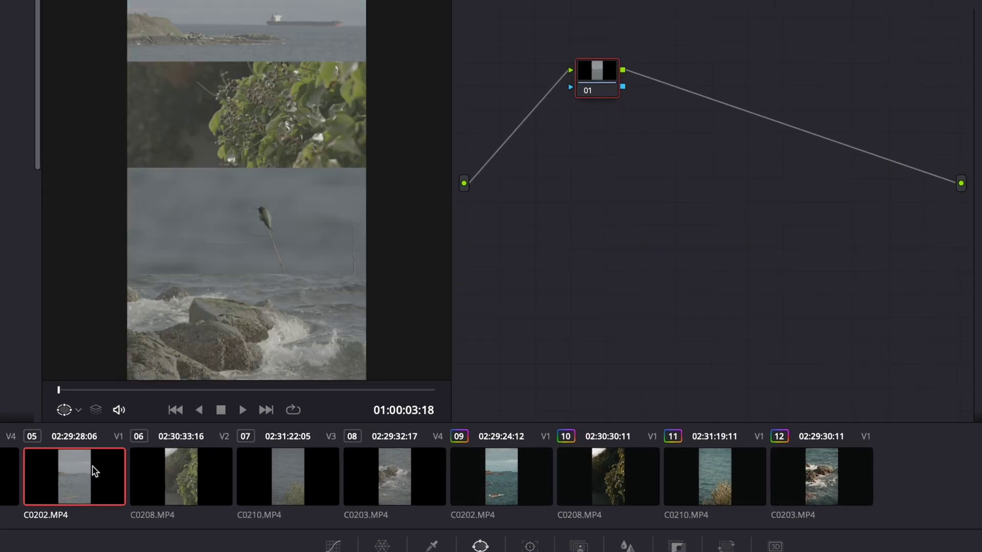
right_click(499, 473)
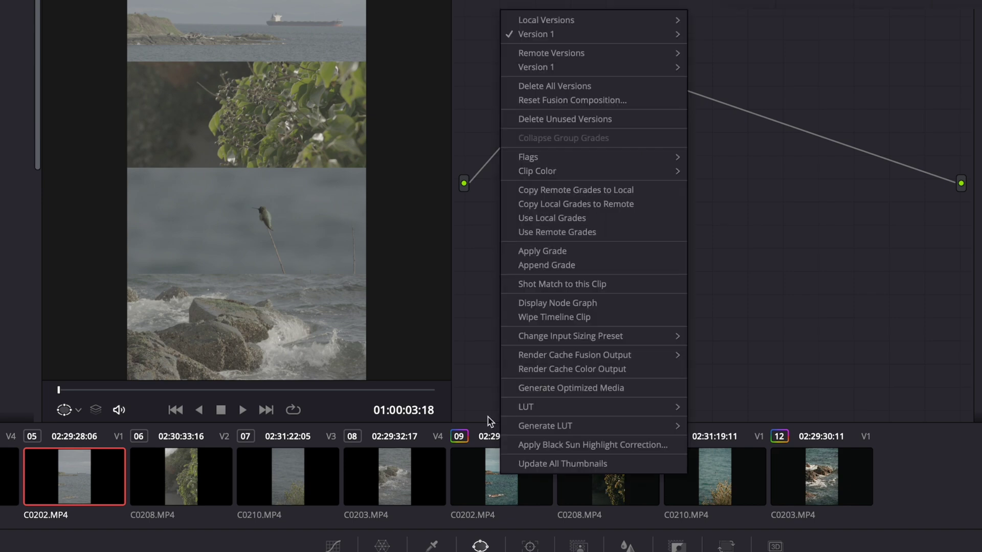
left_click(564, 252)
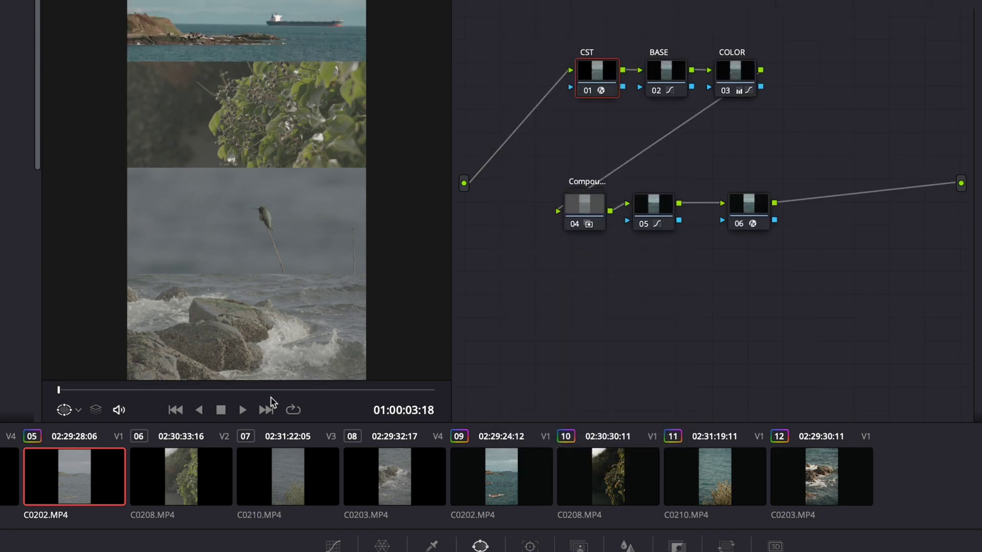
Copy the grades of clips 10, 11 and 12 onto the matching split segments 06, 07 and 08.
left_click(197, 476)
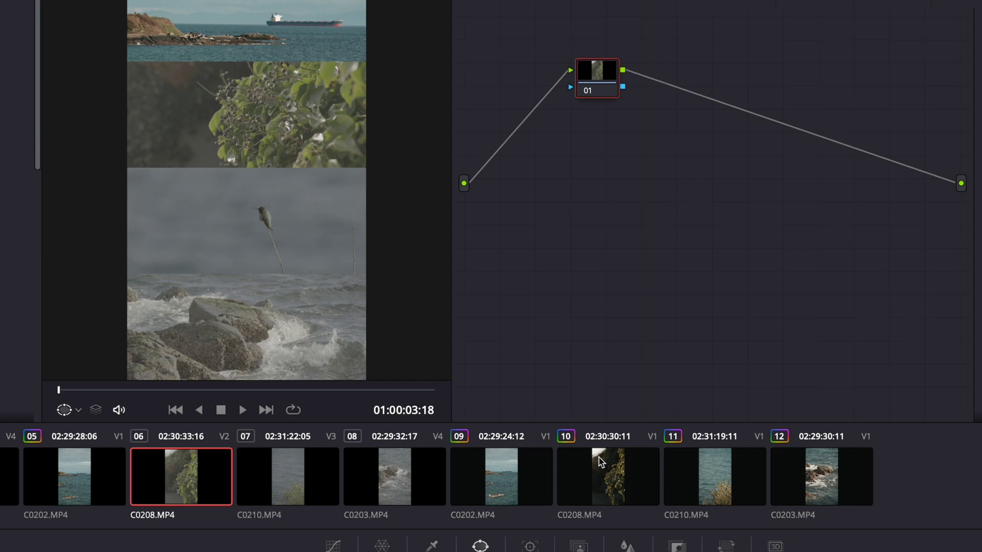
left_click(305, 485)
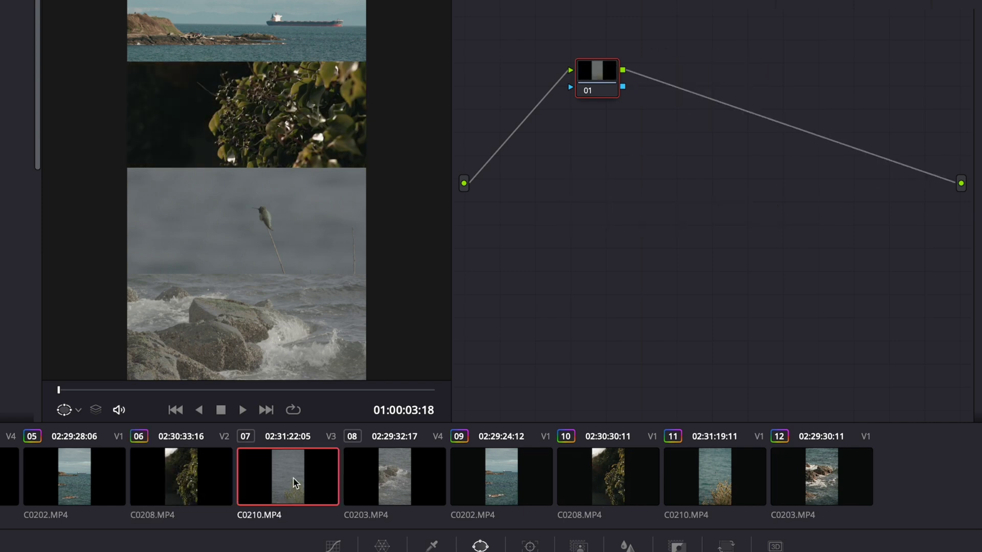
middle_click(721, 503)
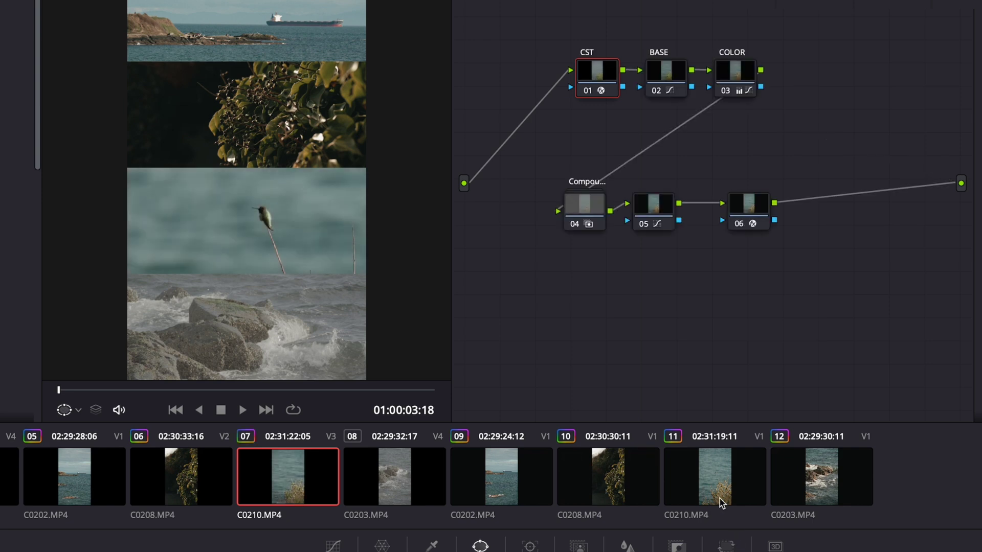
left_click(406, 480)
middle_click(843, 488)
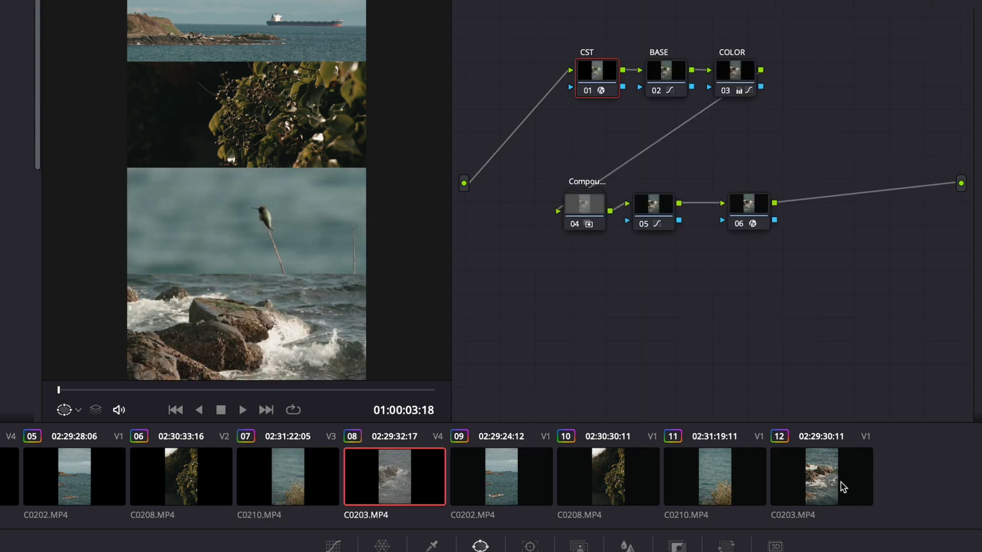
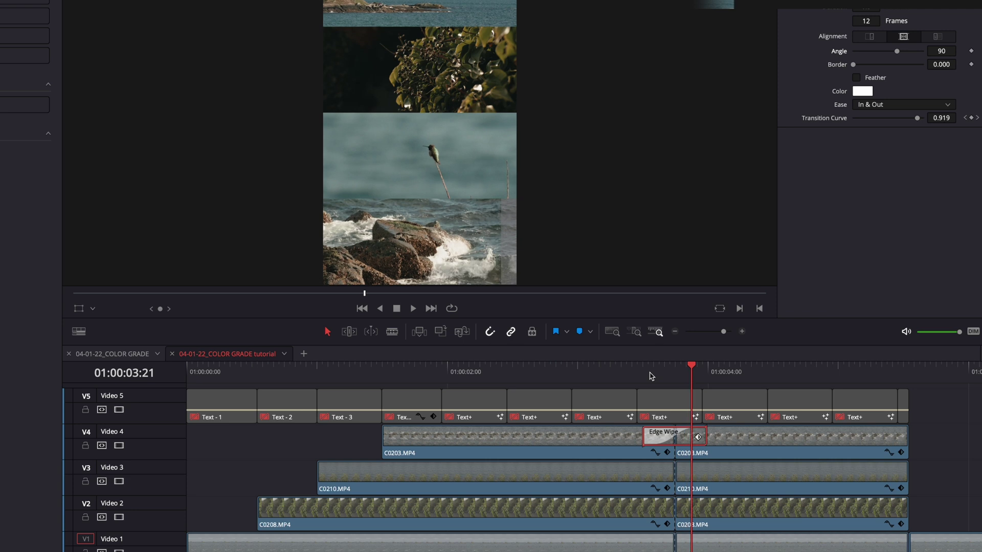
Extend the Edge Wipe between the C0203.MP4 parts to 86 frames, set its ease to None, and play it back.
left_click_drag(707, 434, 909, 428)
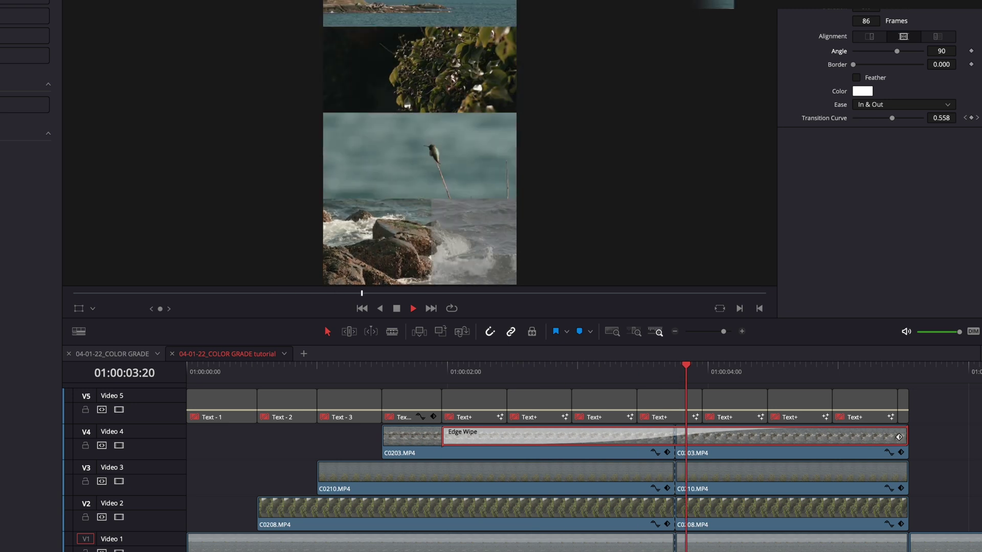
key("space")
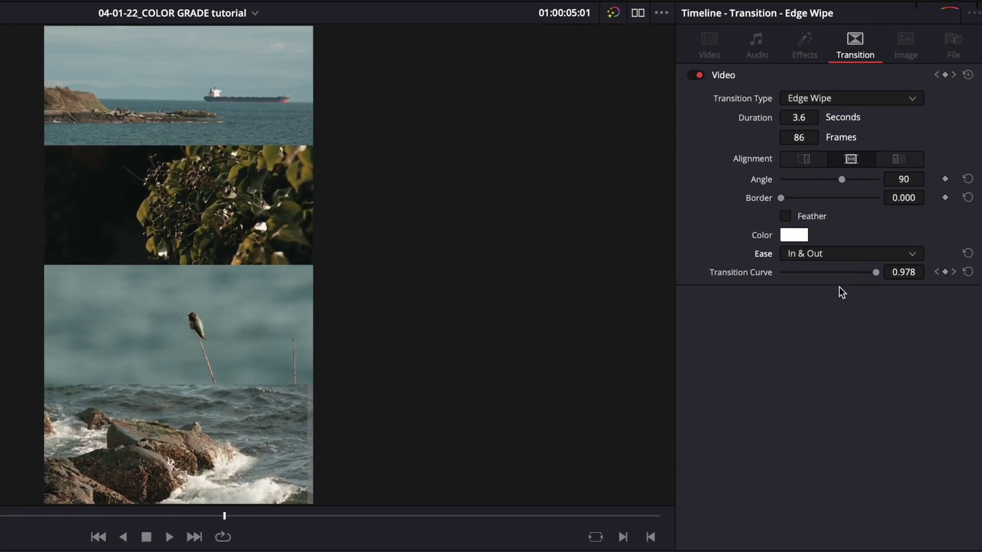
left_click(852, 255)
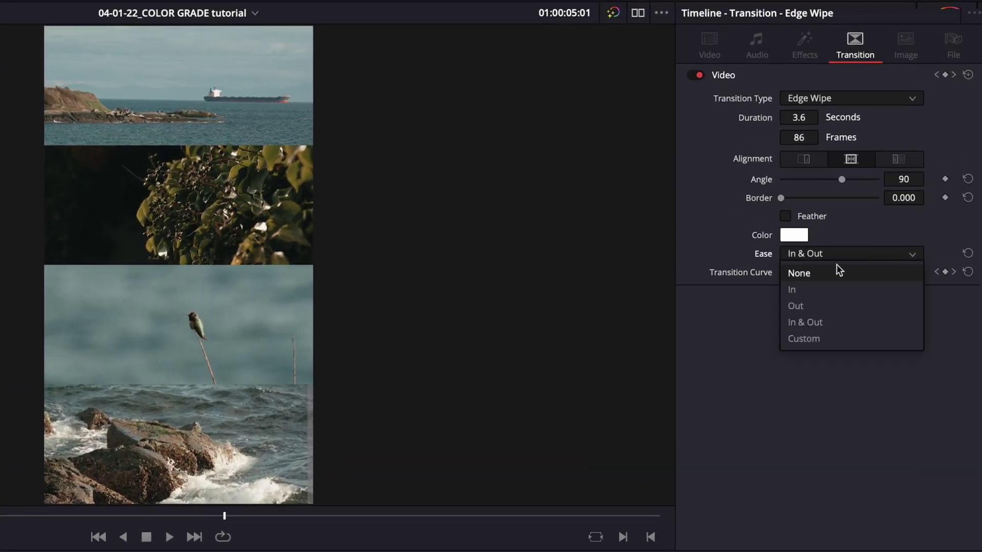
left_click(834, 273)
left_click_drag(846, 367, 330, 395)
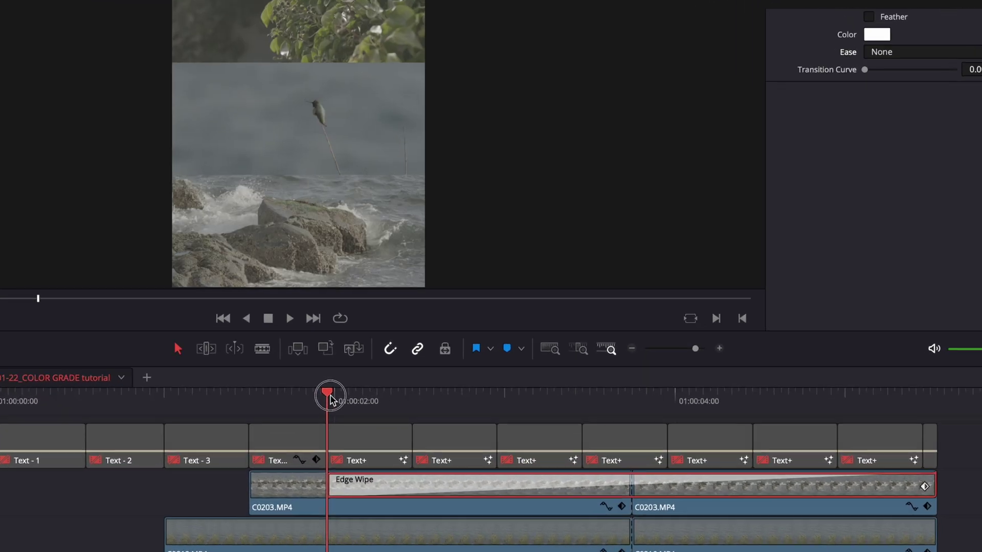
key("space")
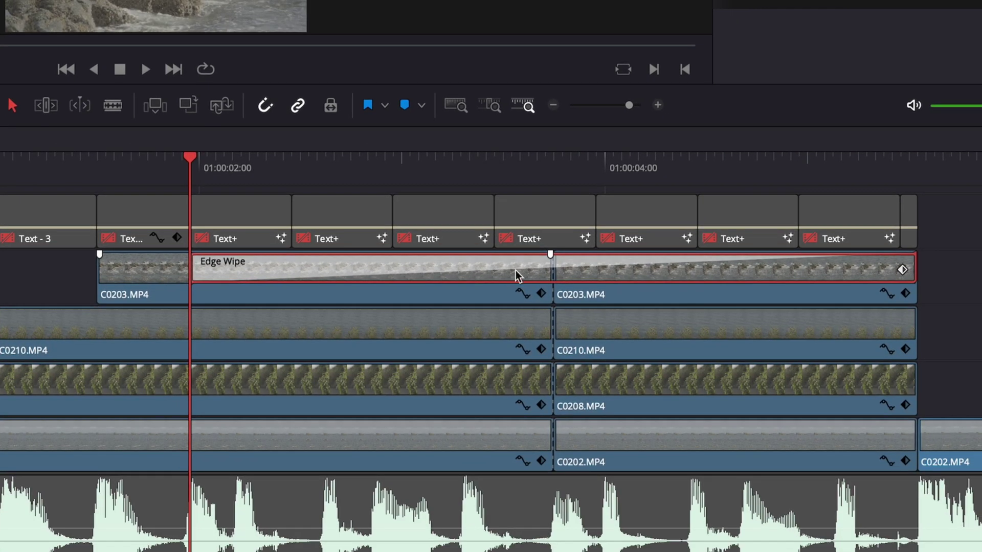
Add a matching Edge Wipe at the C0210.MP4 cut on Video 3 and extend it to the clip's end.
left_click_drag(515, 274, 554, 335)
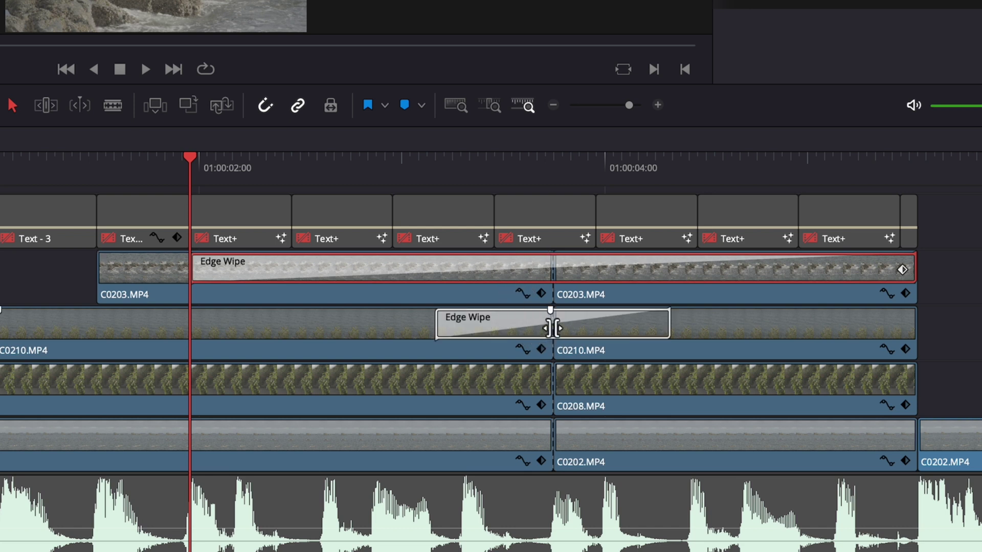
left_click_drag(671, 322, 928, 322)
left_click(587, 274)
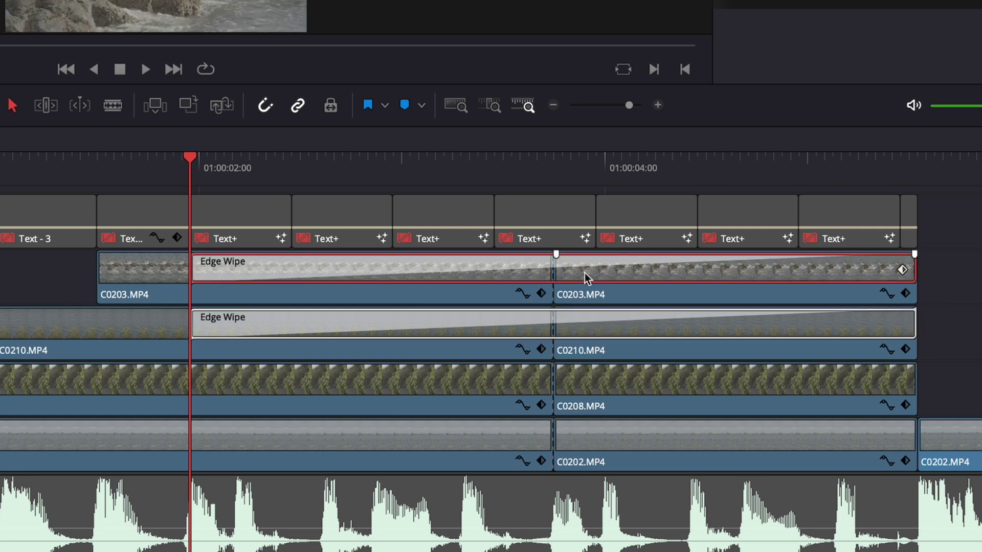
Copy the Edge Wipe onto the C0208.MP4 and C0202.MP4 cuts and stretch both copies to the ends of their clips.
left_click(599, 333)
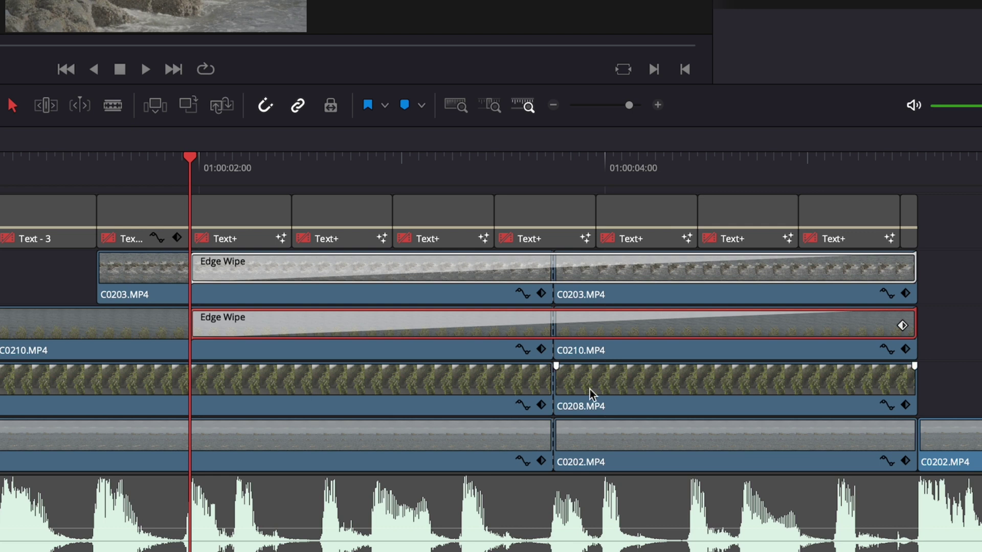
left_click(556, 392)
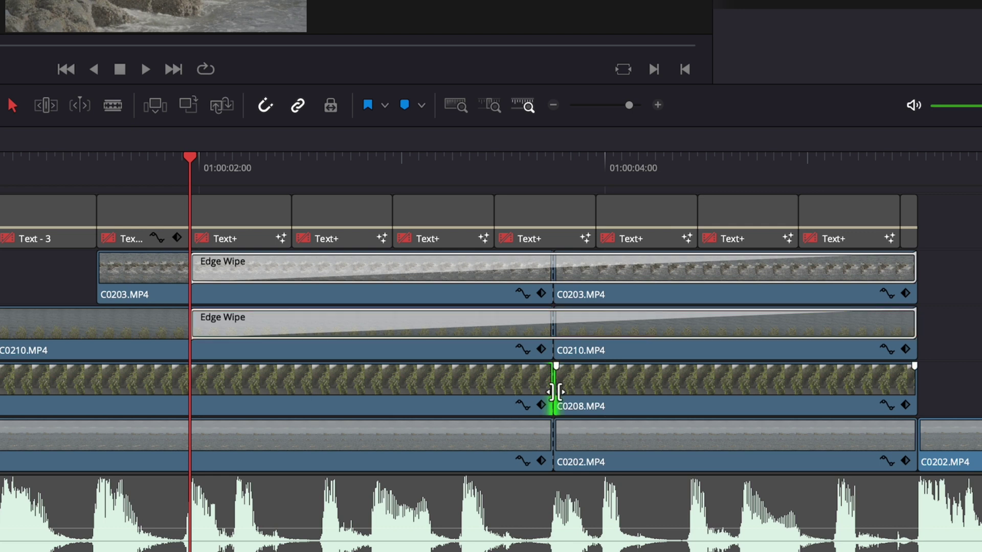
key("ctrl+v")
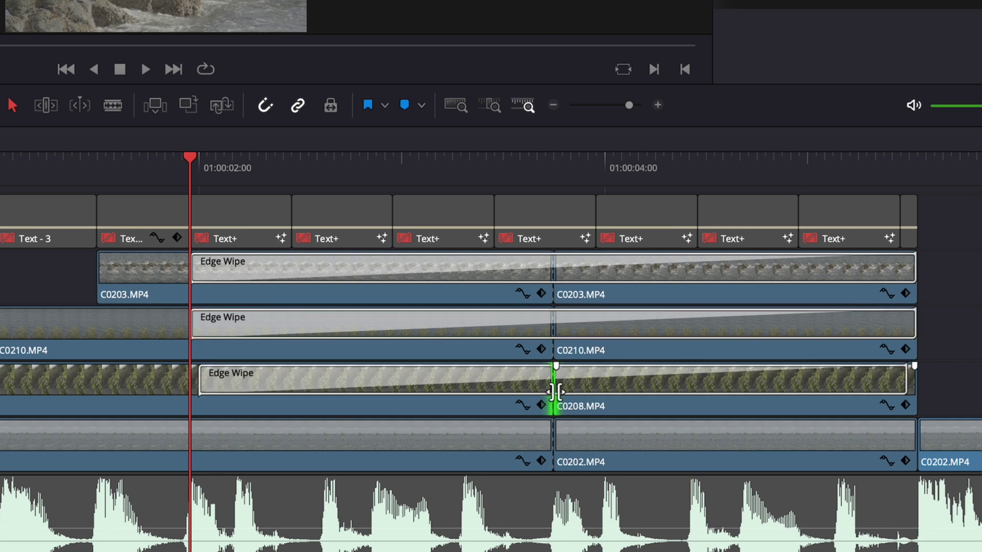
left_click_drag(906, 382, 915, 382)
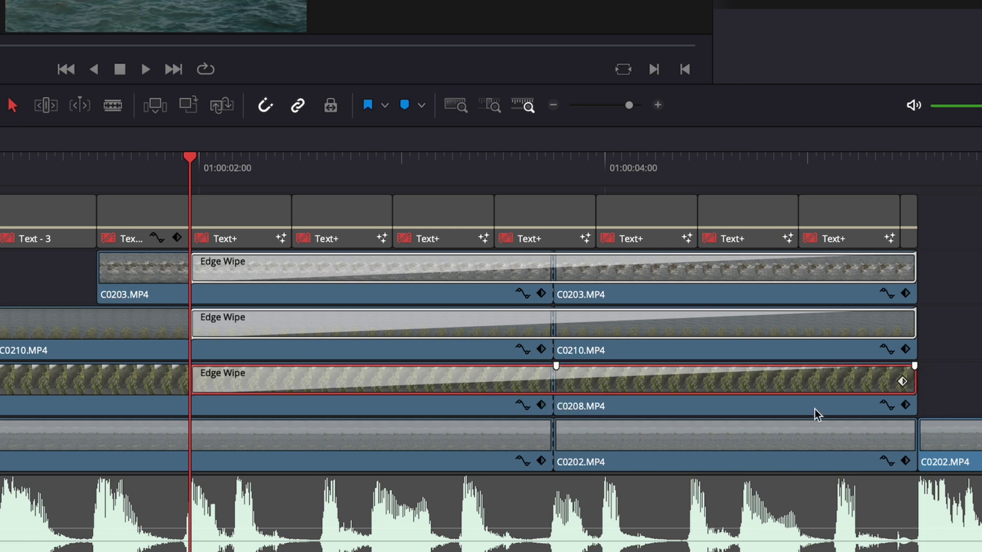
left_click(552, 450)
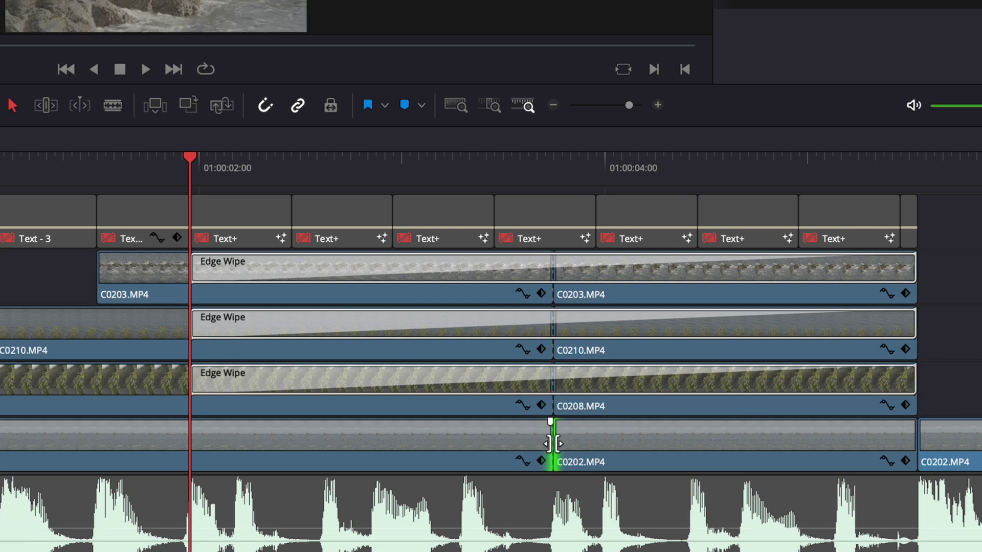
key("ctrl+v")
left_click(904, 428)
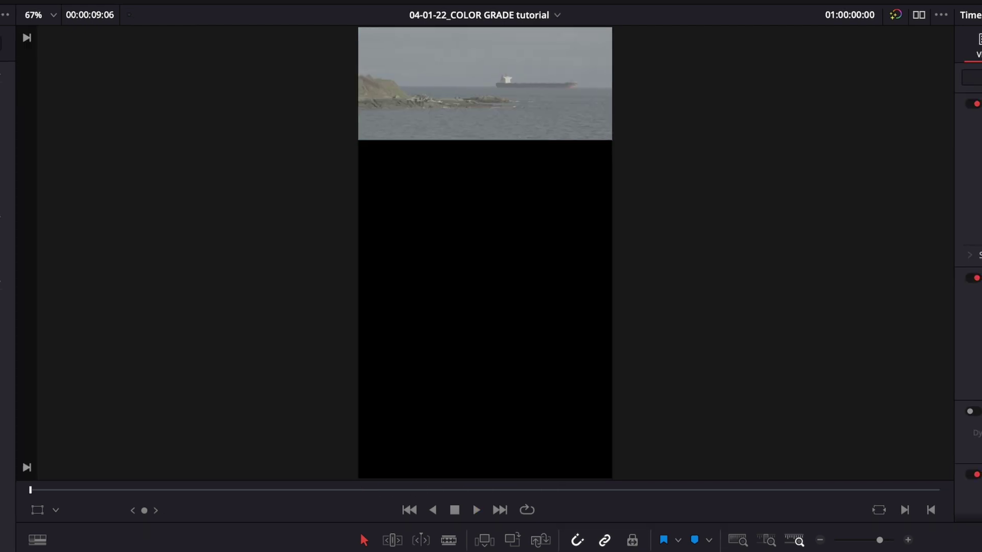
Re-enable all the text title clips on Video 5.
left_click_drag(685, 382, 376, 383)
key("d")
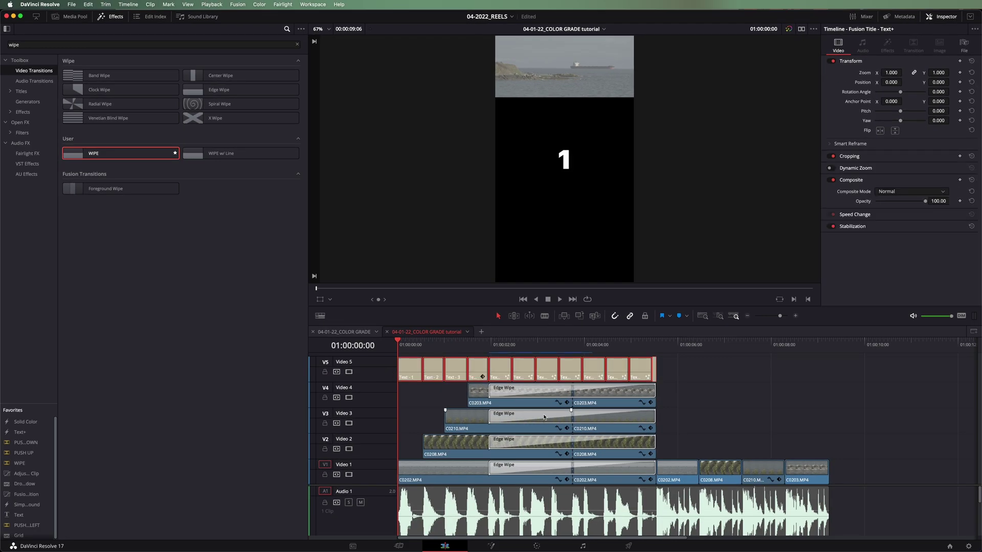